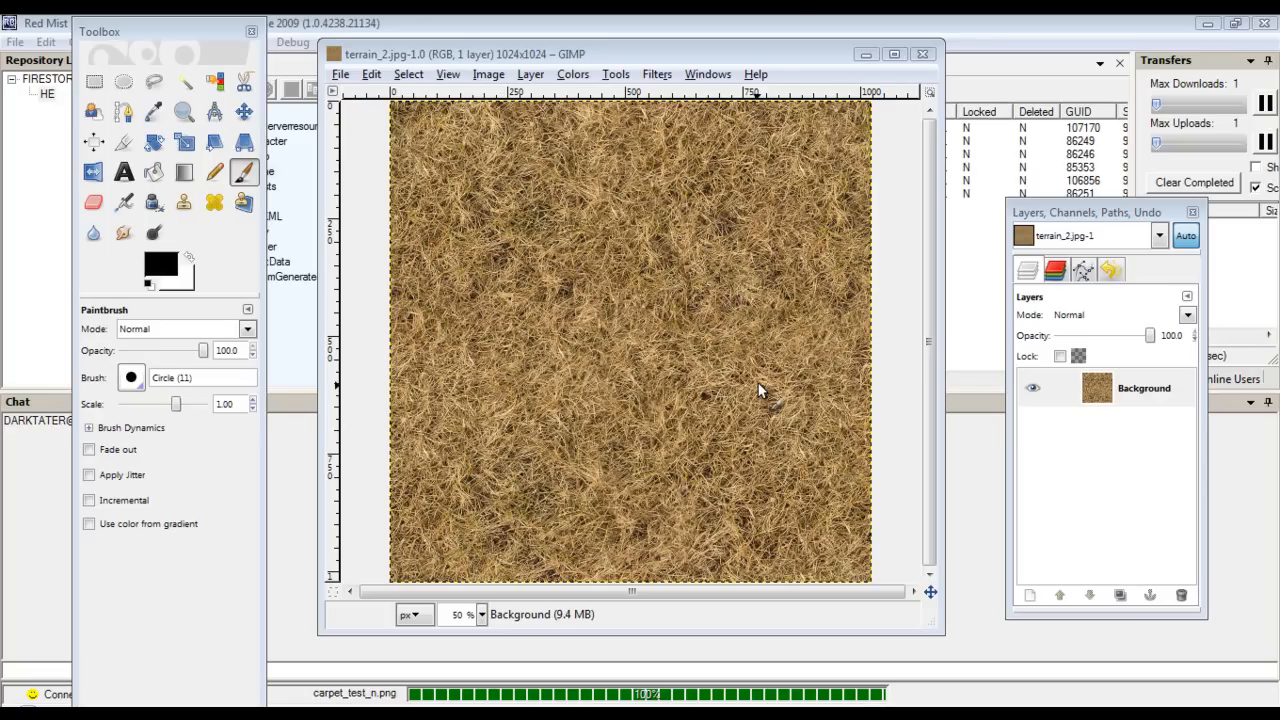
click(777, 22)
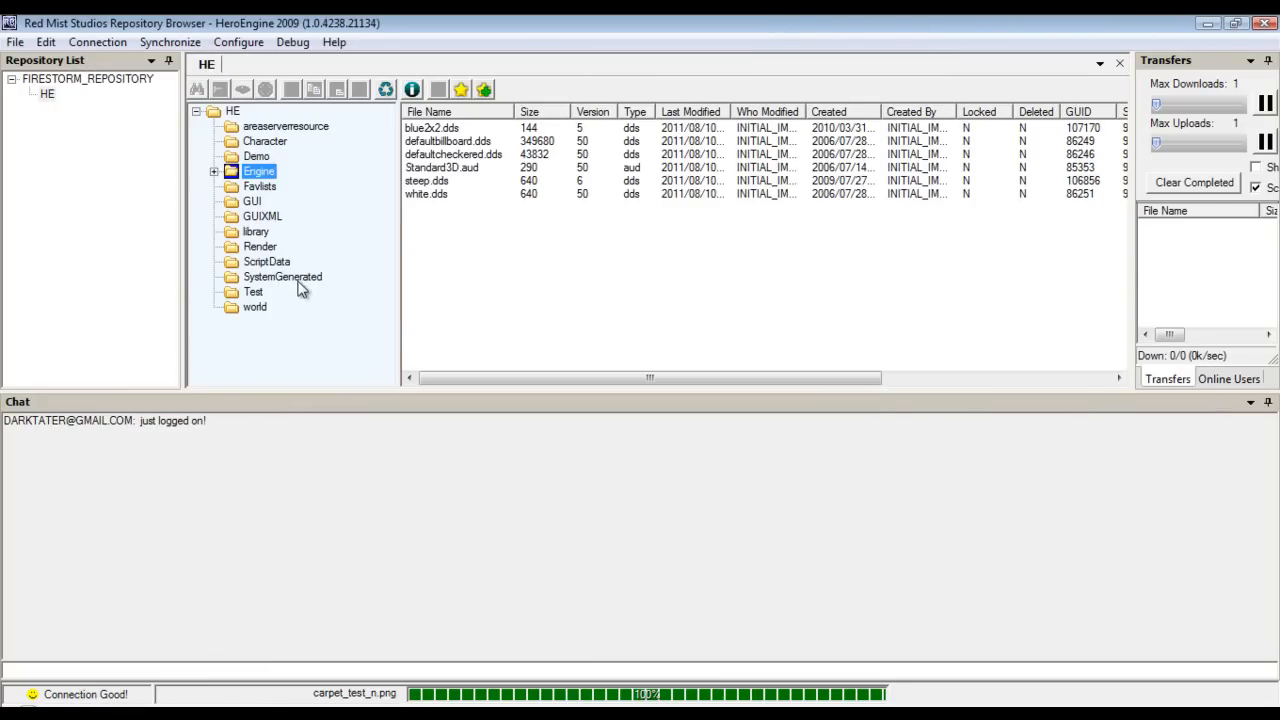
mouse_move(254, 148)
mouse_move(268, 263)
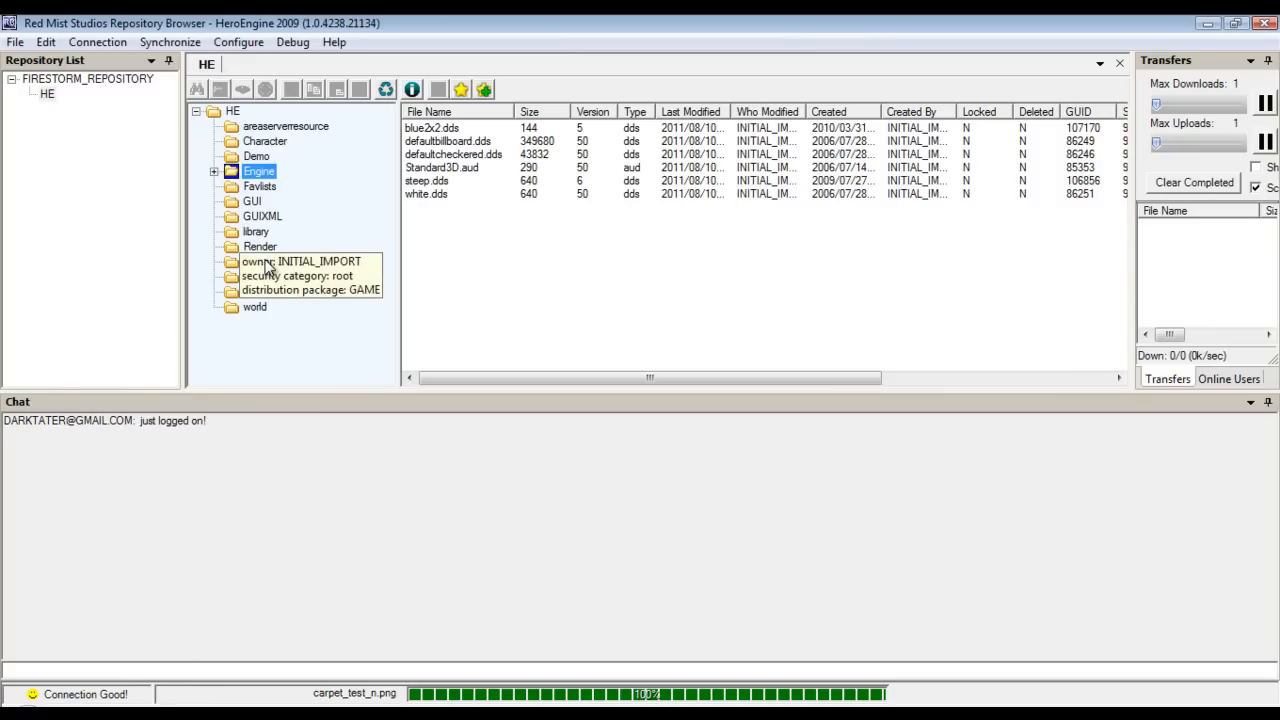
mouse_move(291, 205)
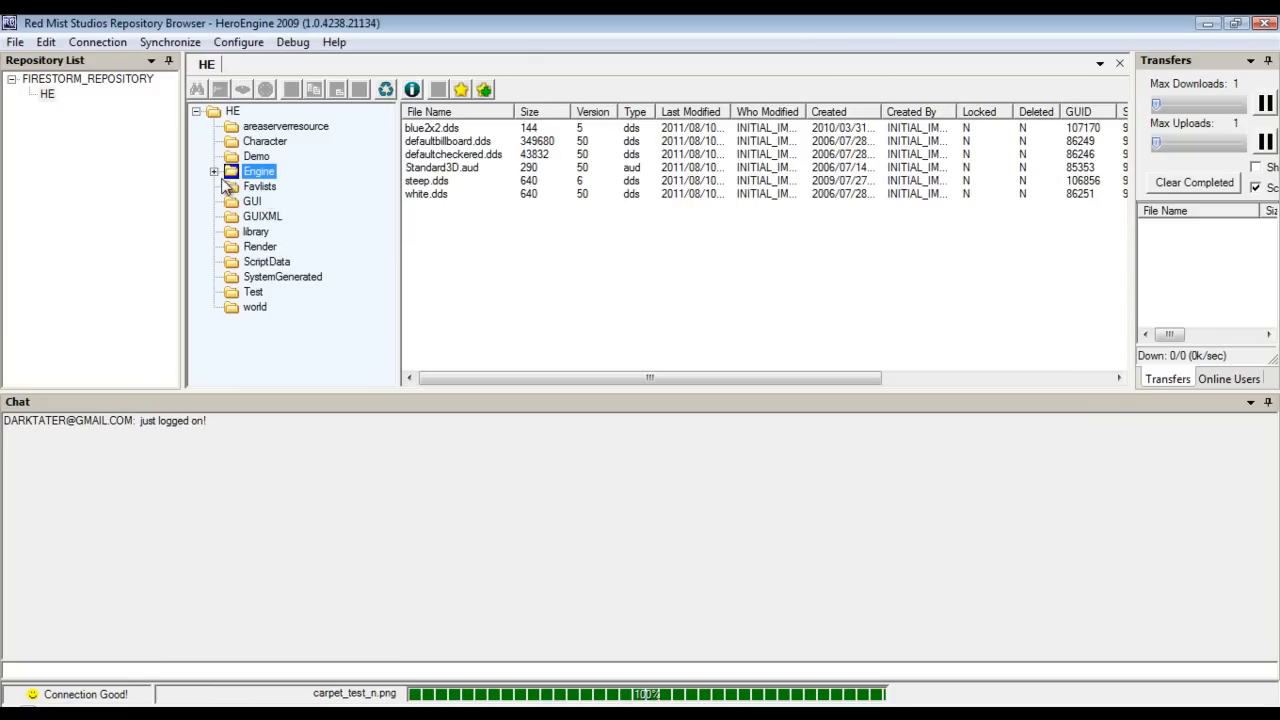
mouse_move(305, 183)
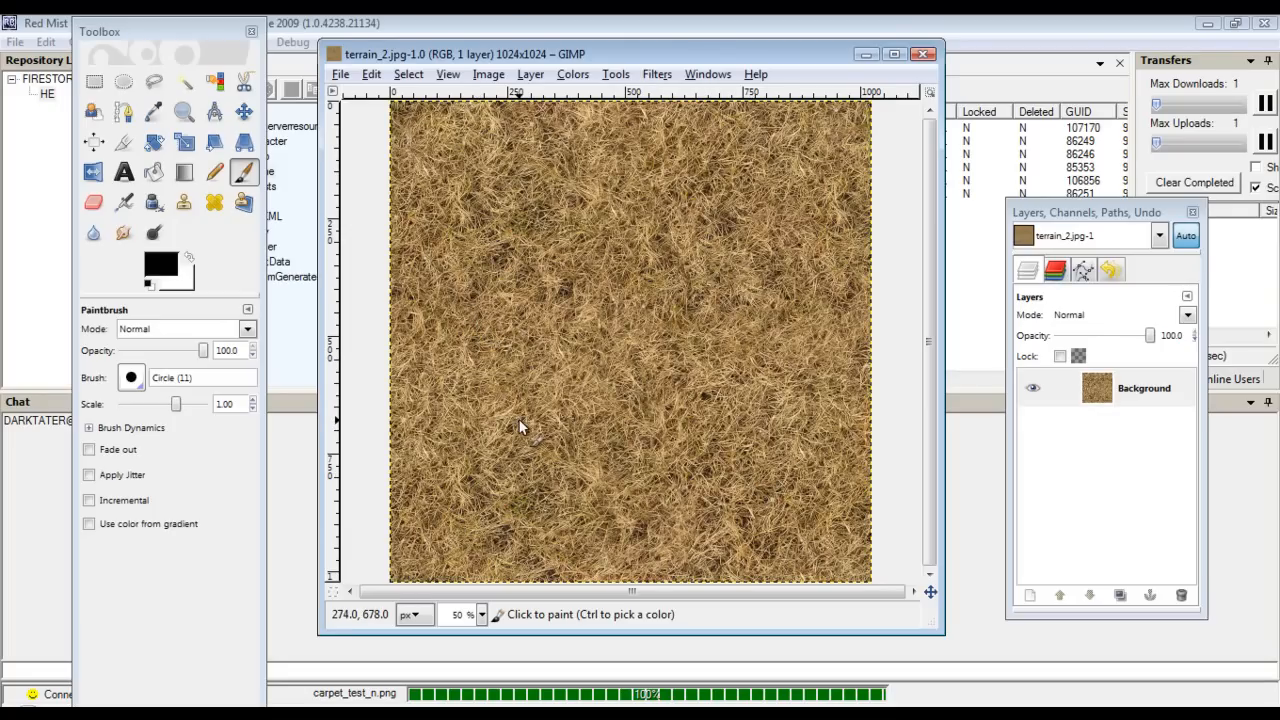
Save the terrain_2.jpg grass texture to the Desktop in DDS format as dead_grass_d.dds
click(341, 78)
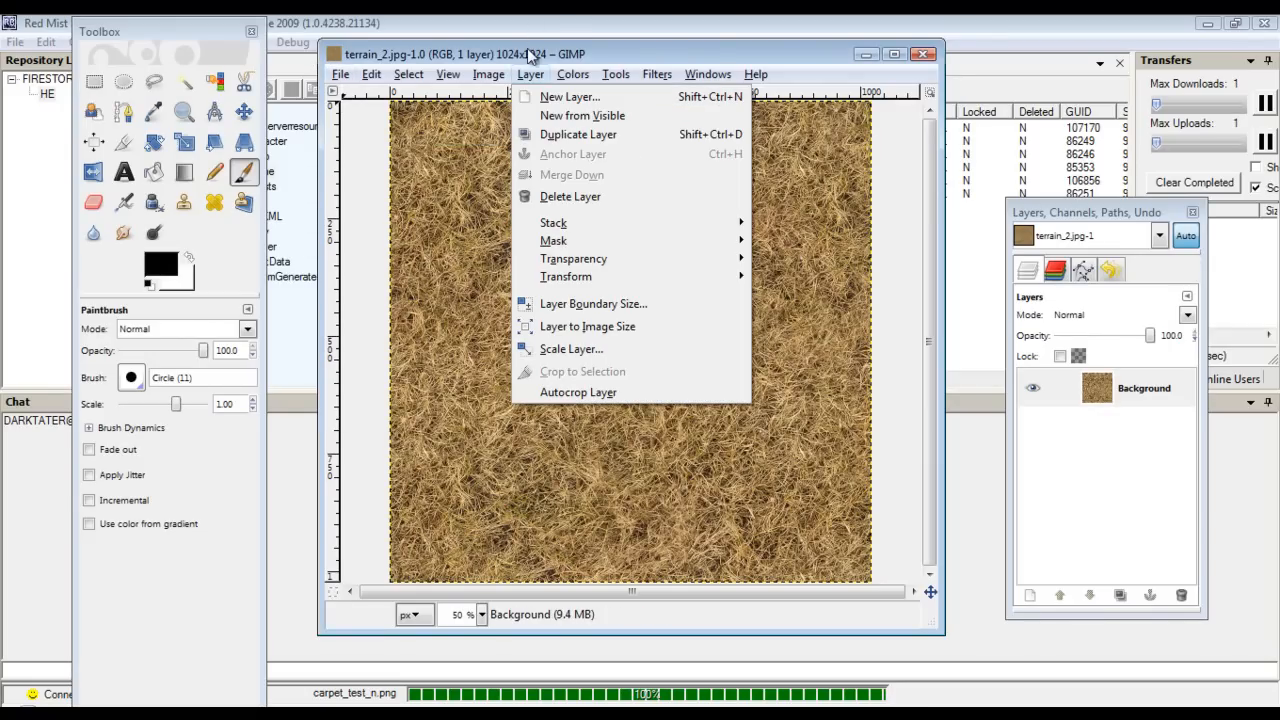
click(530, 66)
click(341, 75)
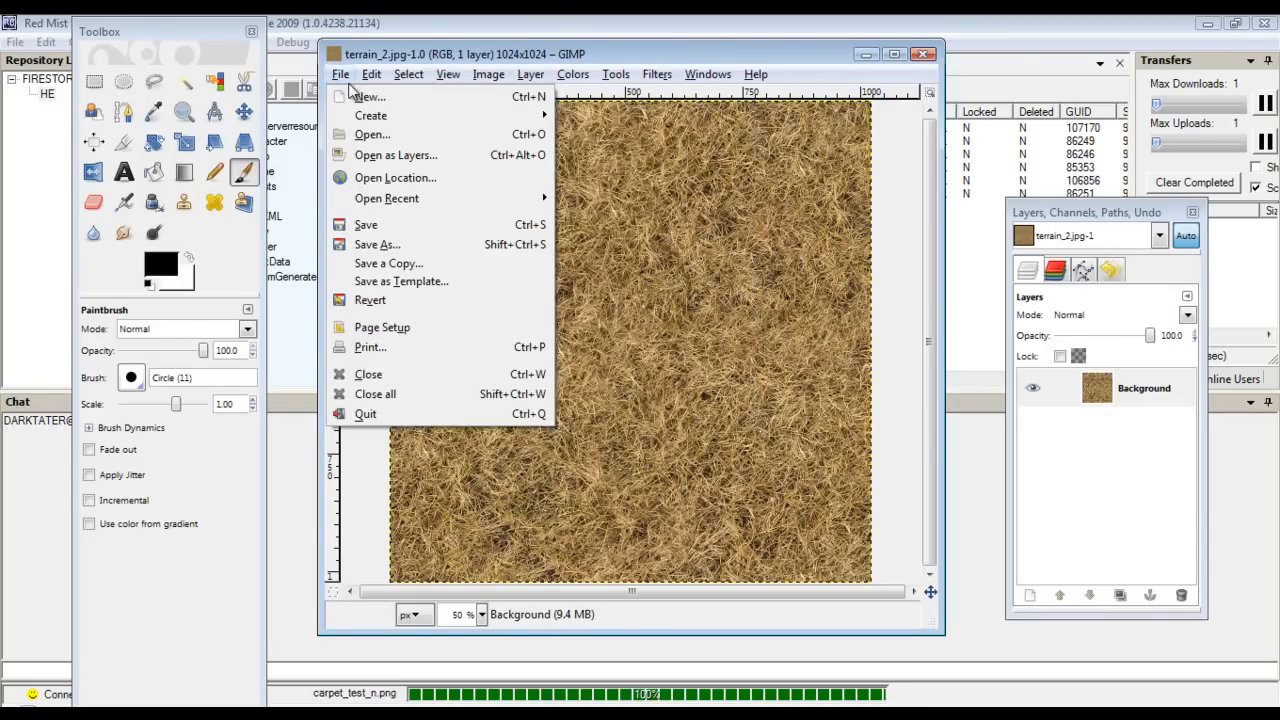
click(395, 245)
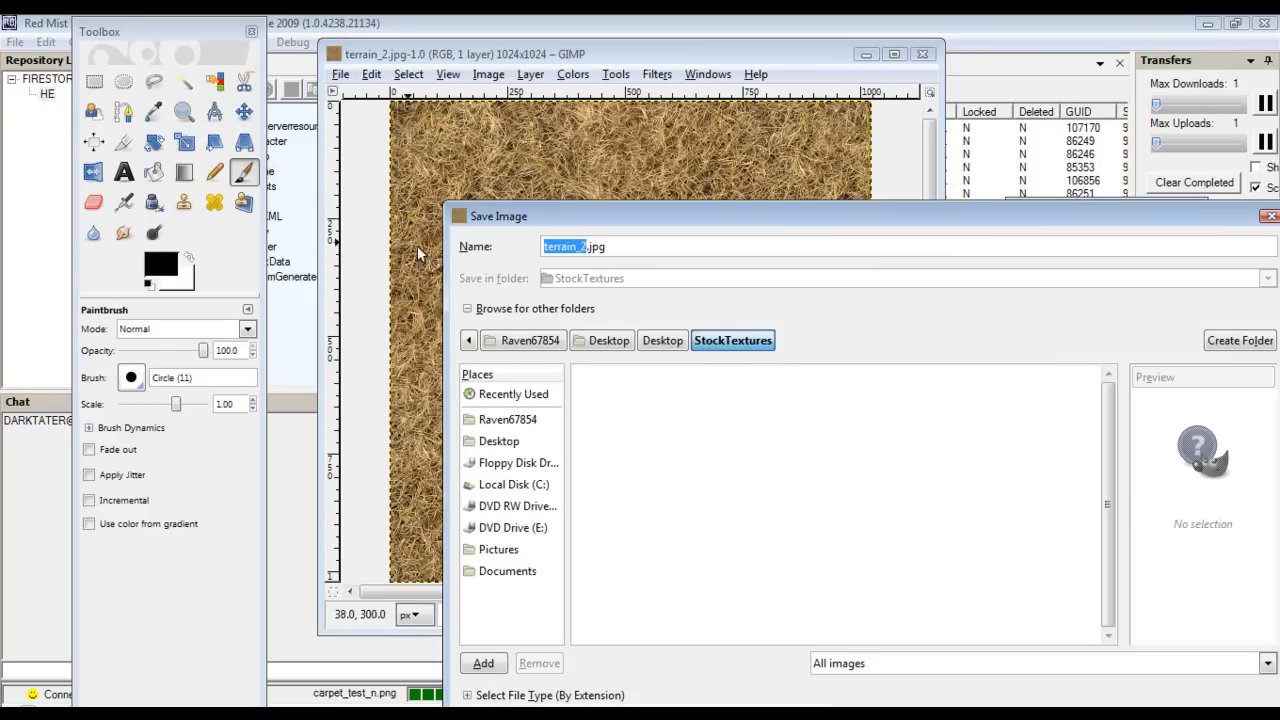
click(500, 441)
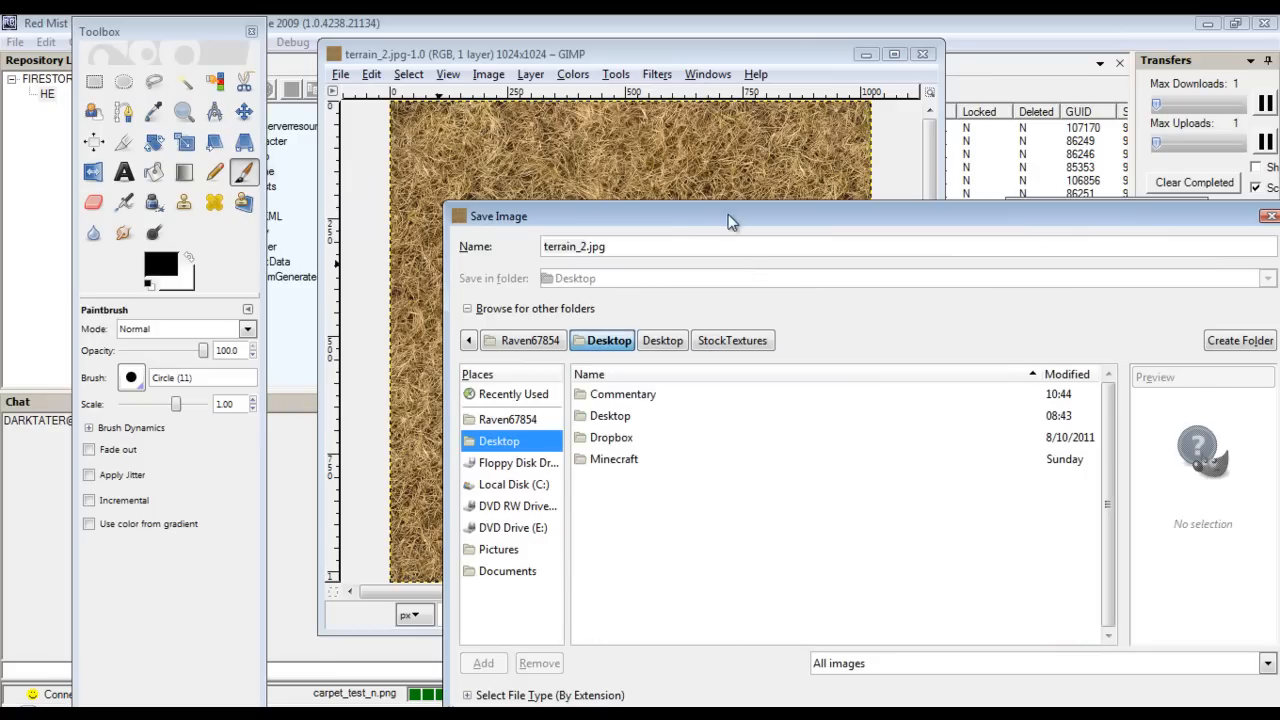
click(626, 245)
key(ctrl+a)
text(d)
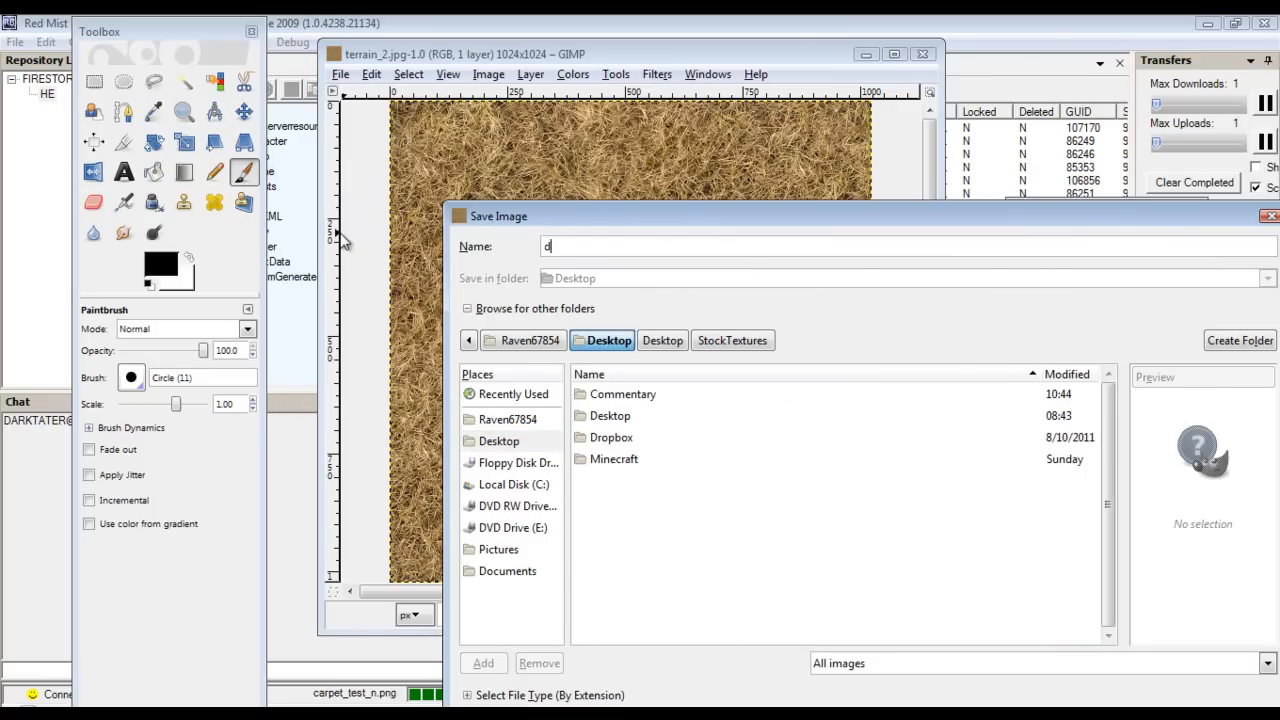
text(ead_grass_d.dds)
drag(655, 218, 584, 131)
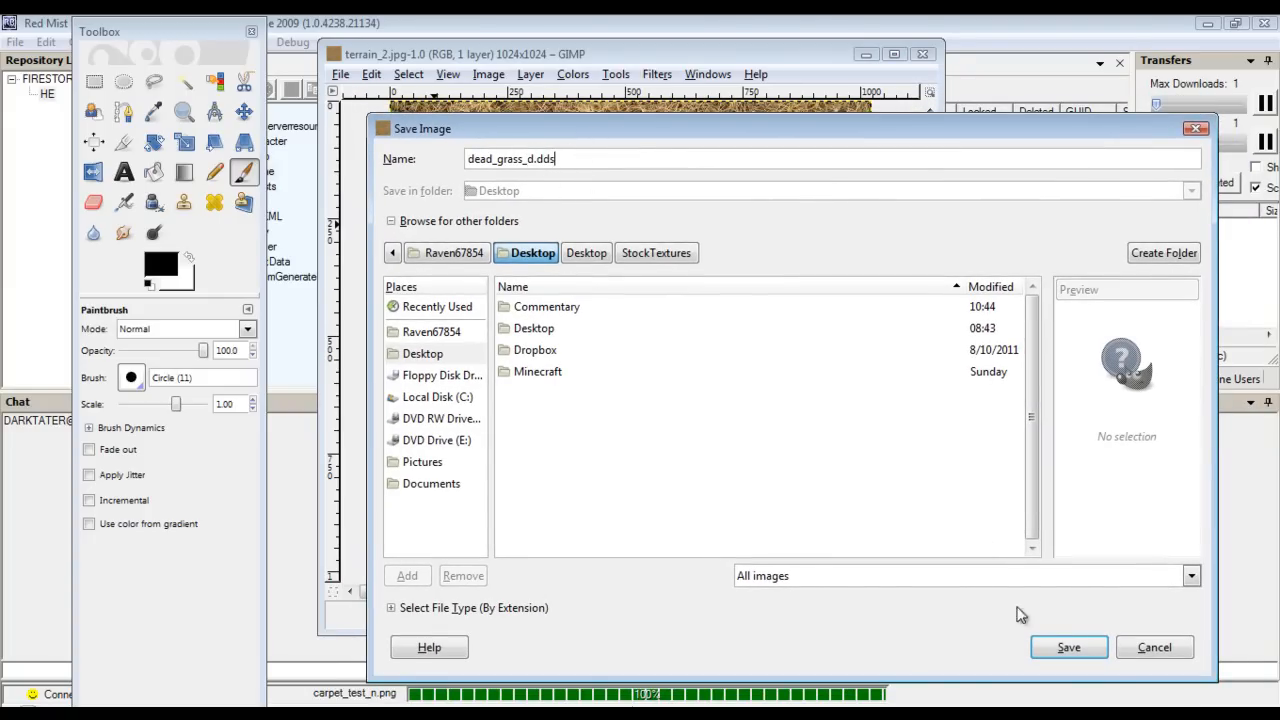
click(1061, 646)
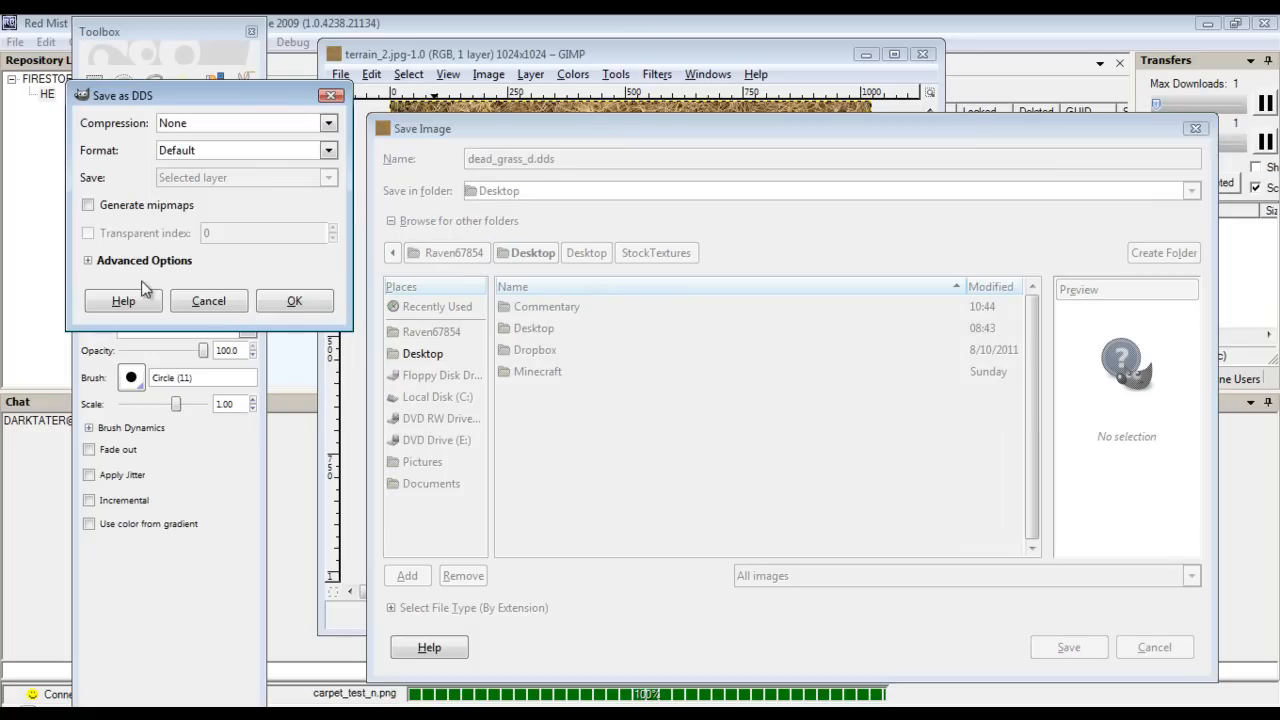
Export the diffuse texture with BC1 / DXT1 compression, generated mipmaps and the default mipmap filter
click(143, 261)
drag(162, 99, 204, 101)
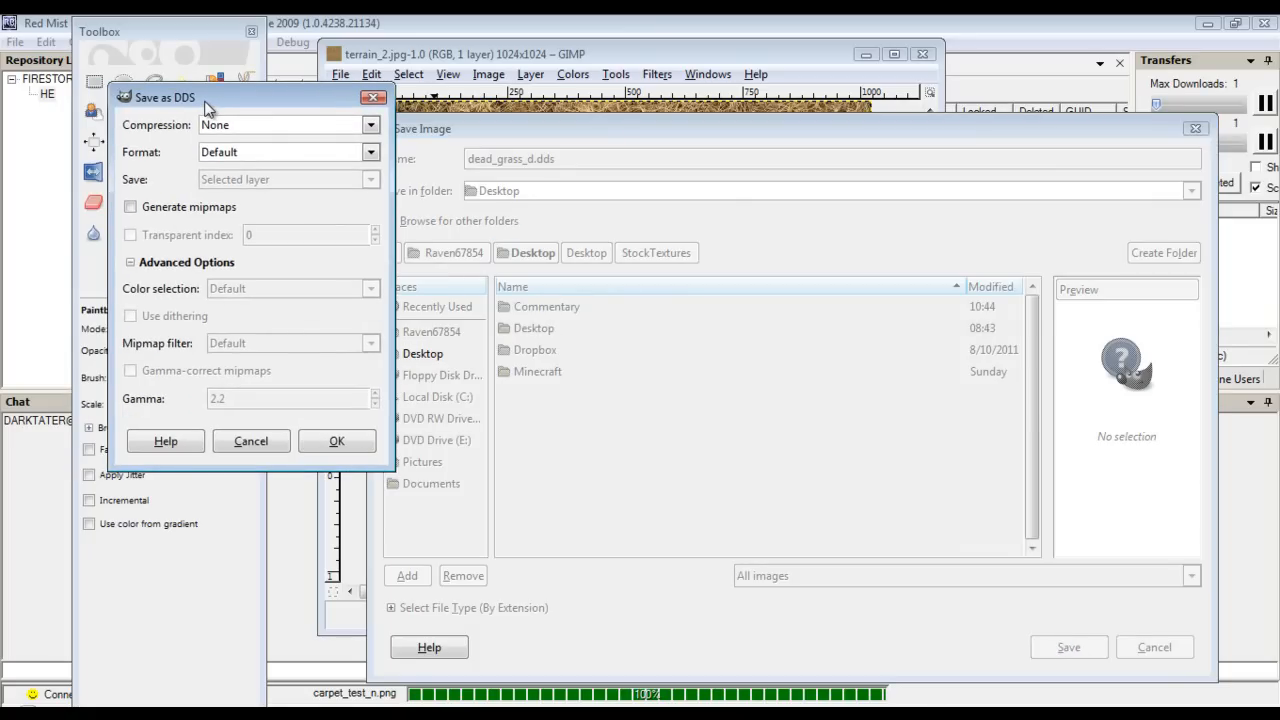
click(197, 207)
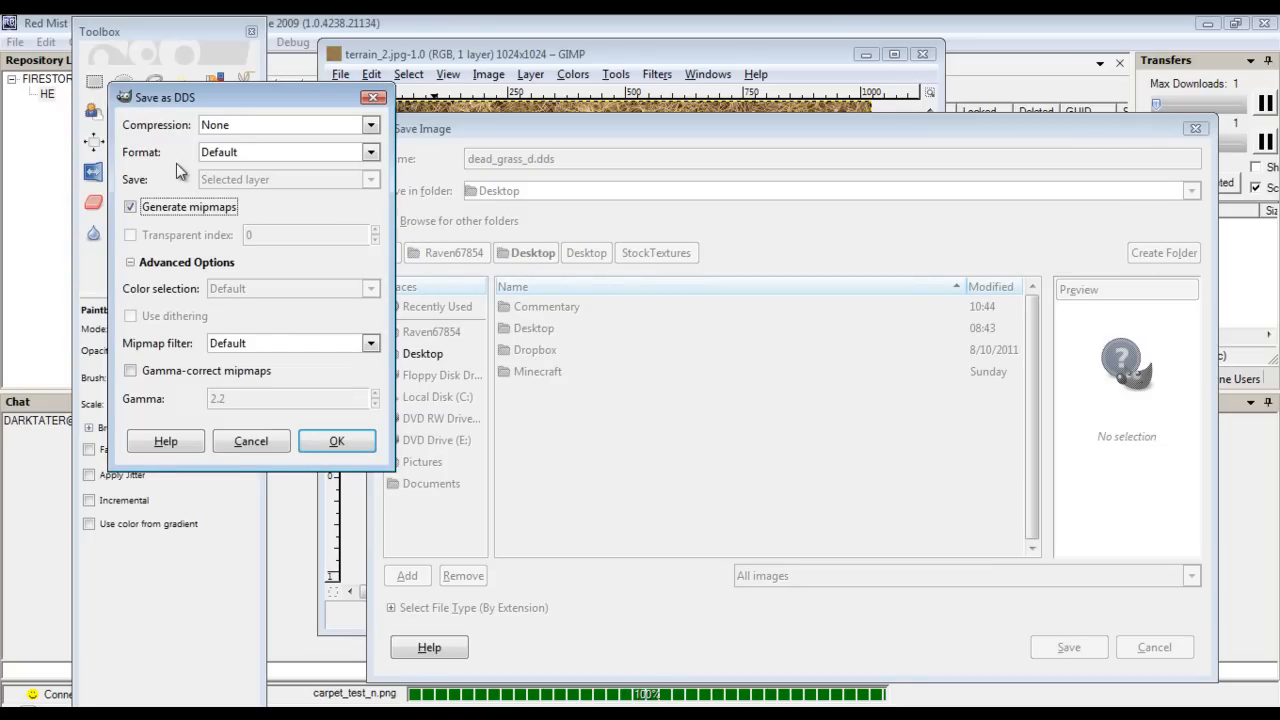
click(230, 129)
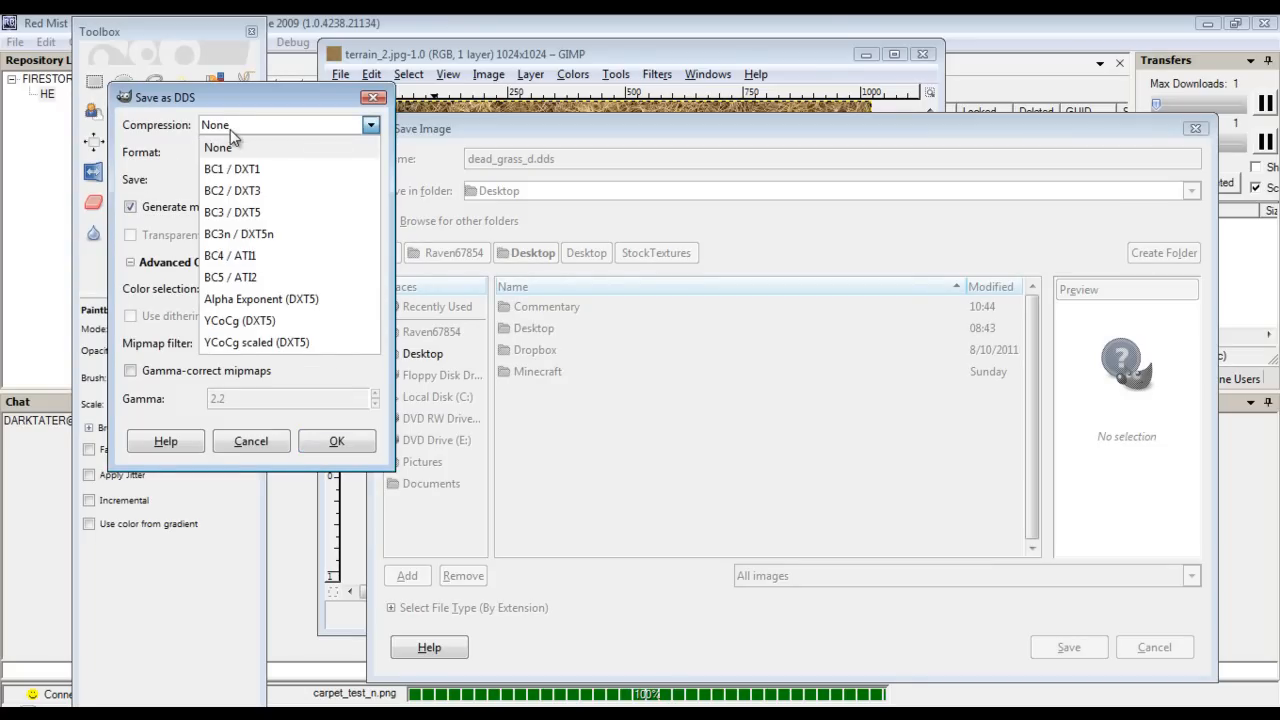
click(266, 170)
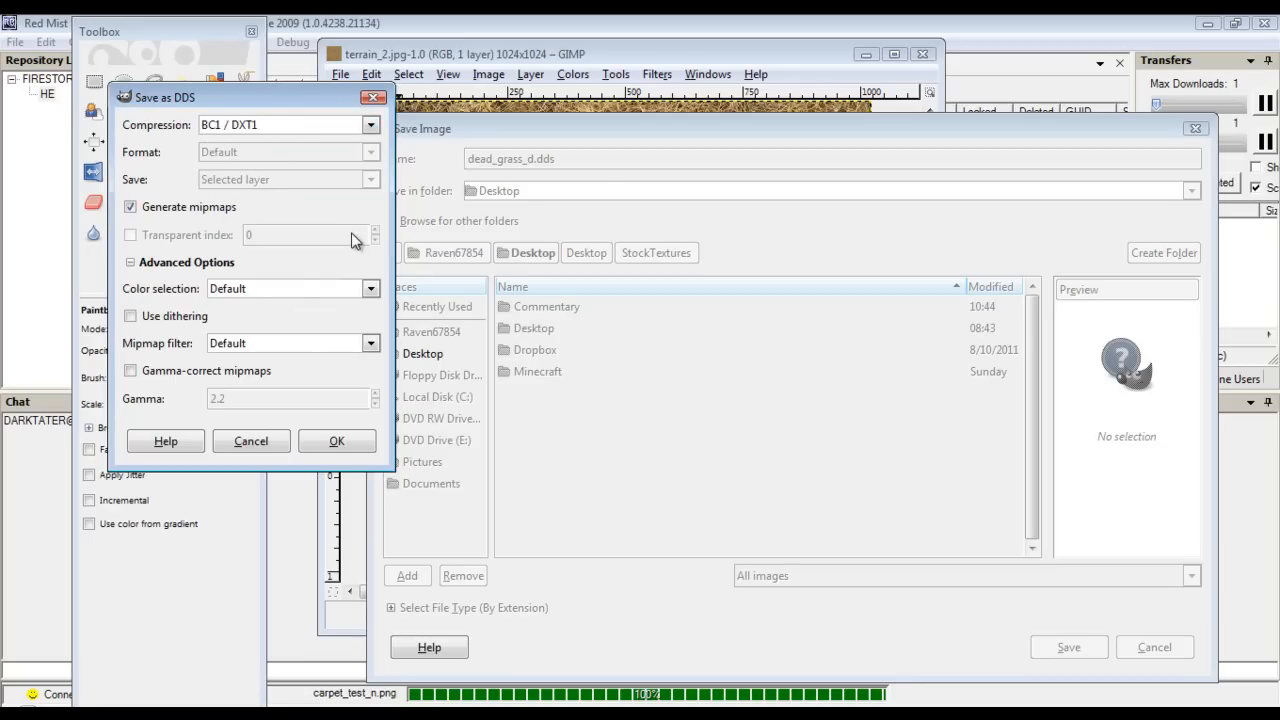
double_click(166, 208)
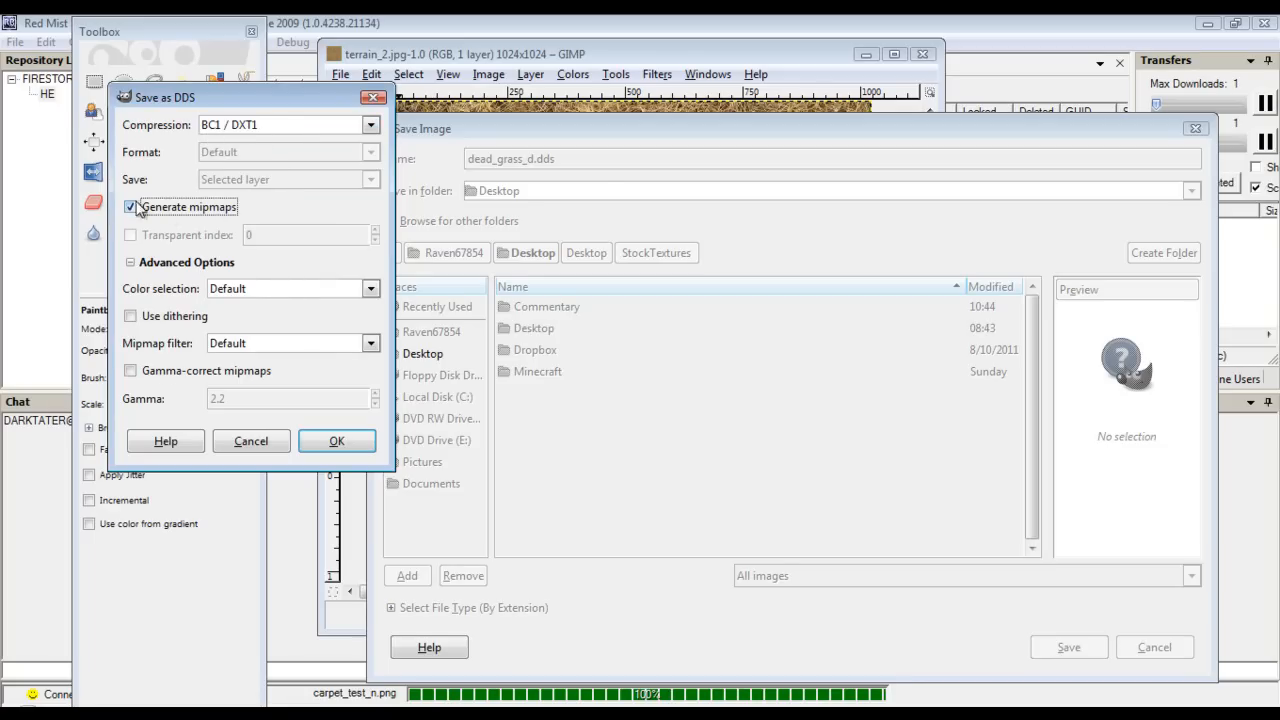
click(370, 343)
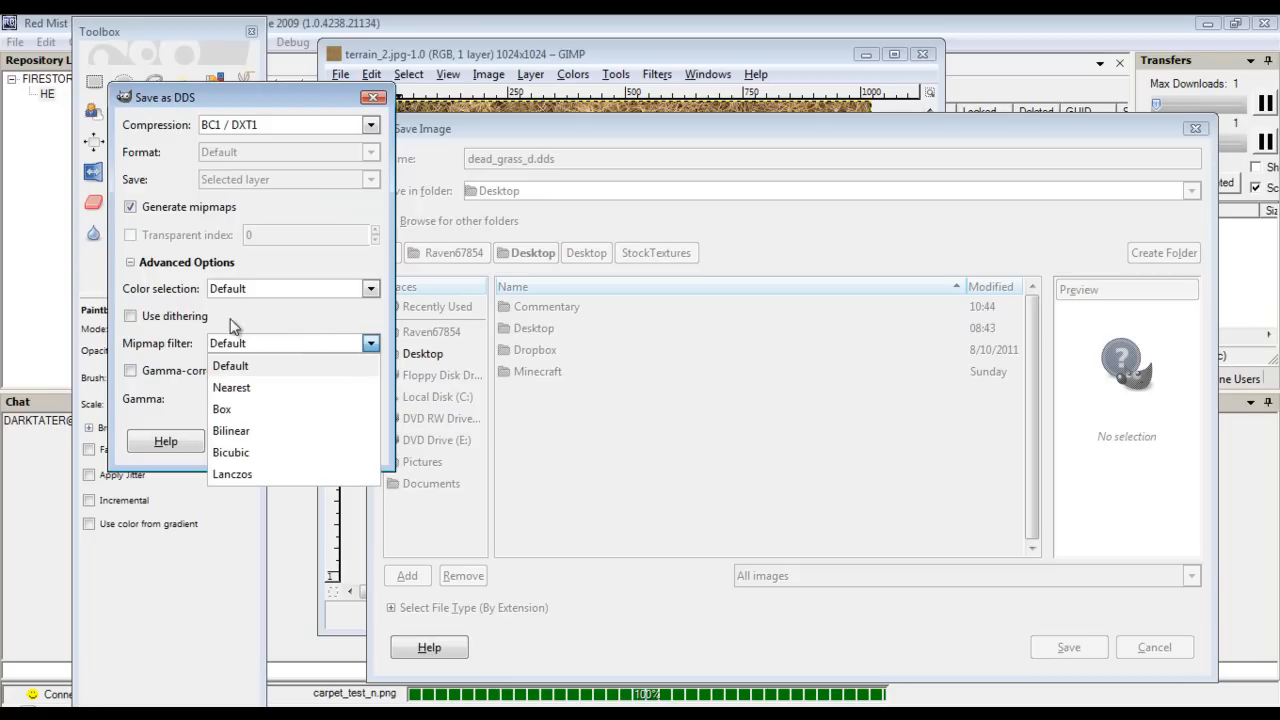
click(402, 520)
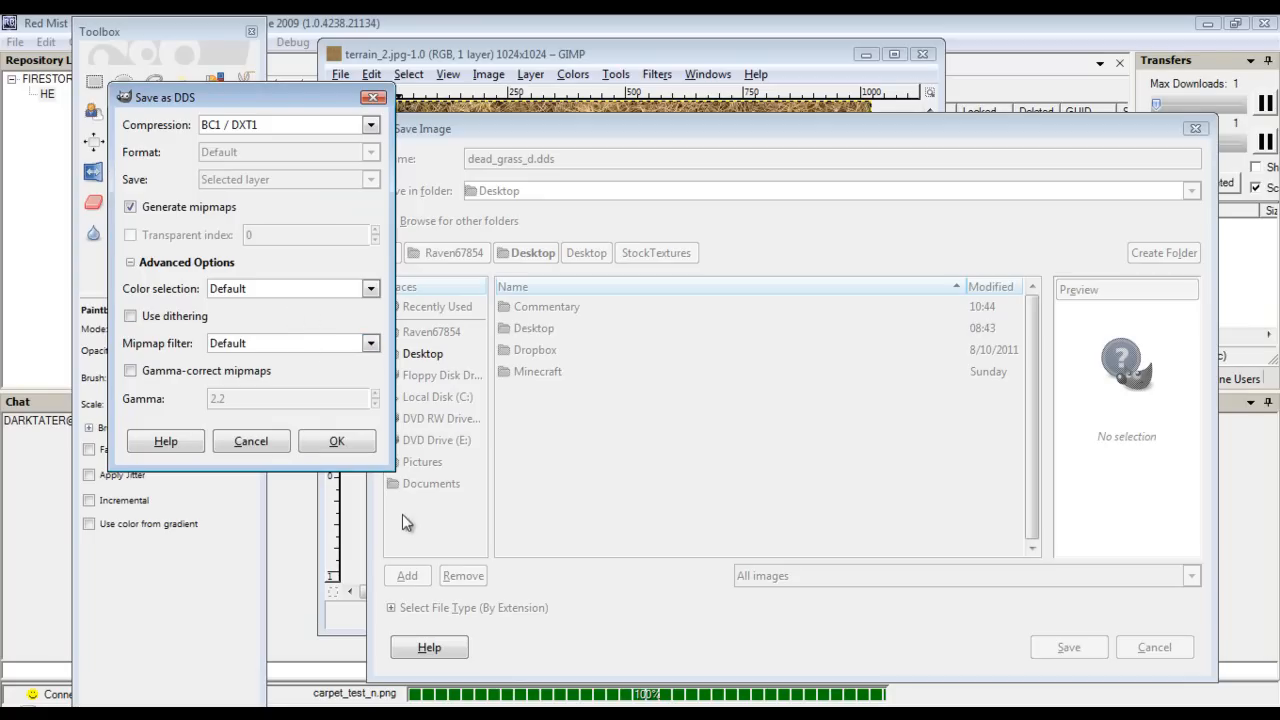
click(337, 441)
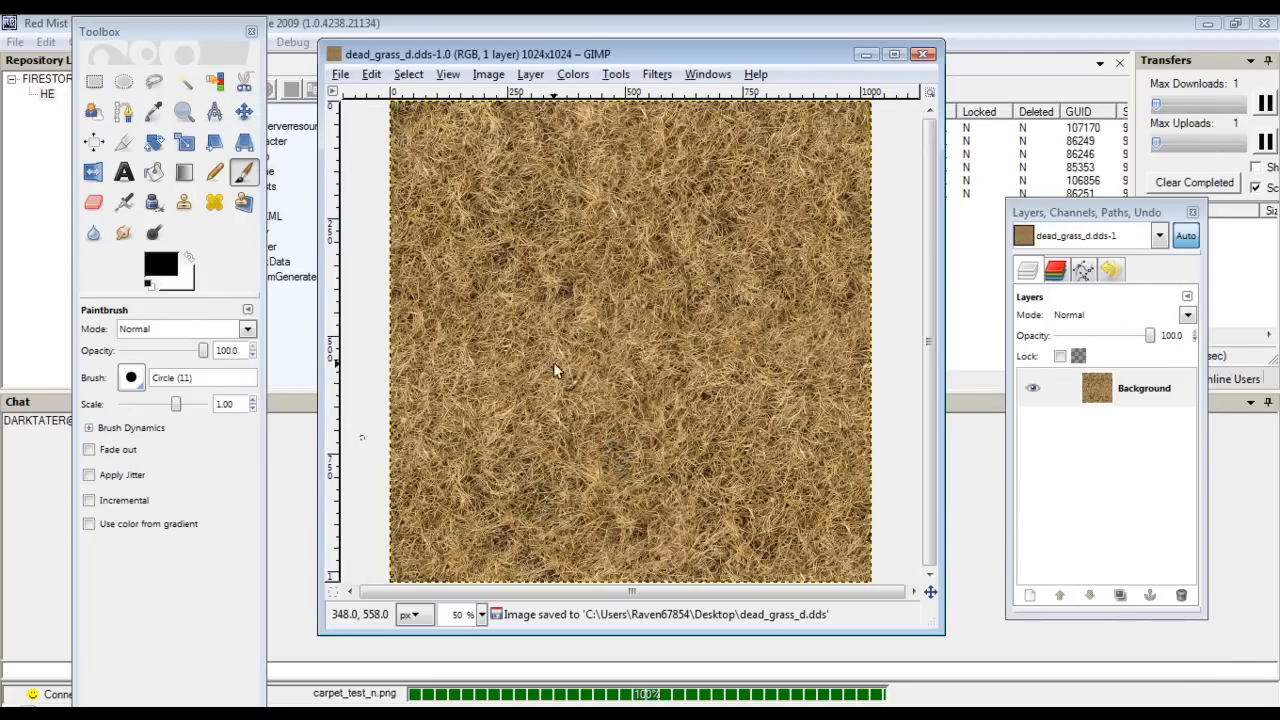
Convert the grass texture into a normal map with the Normalmap filter at a scale of 3
right_click(512, 258)
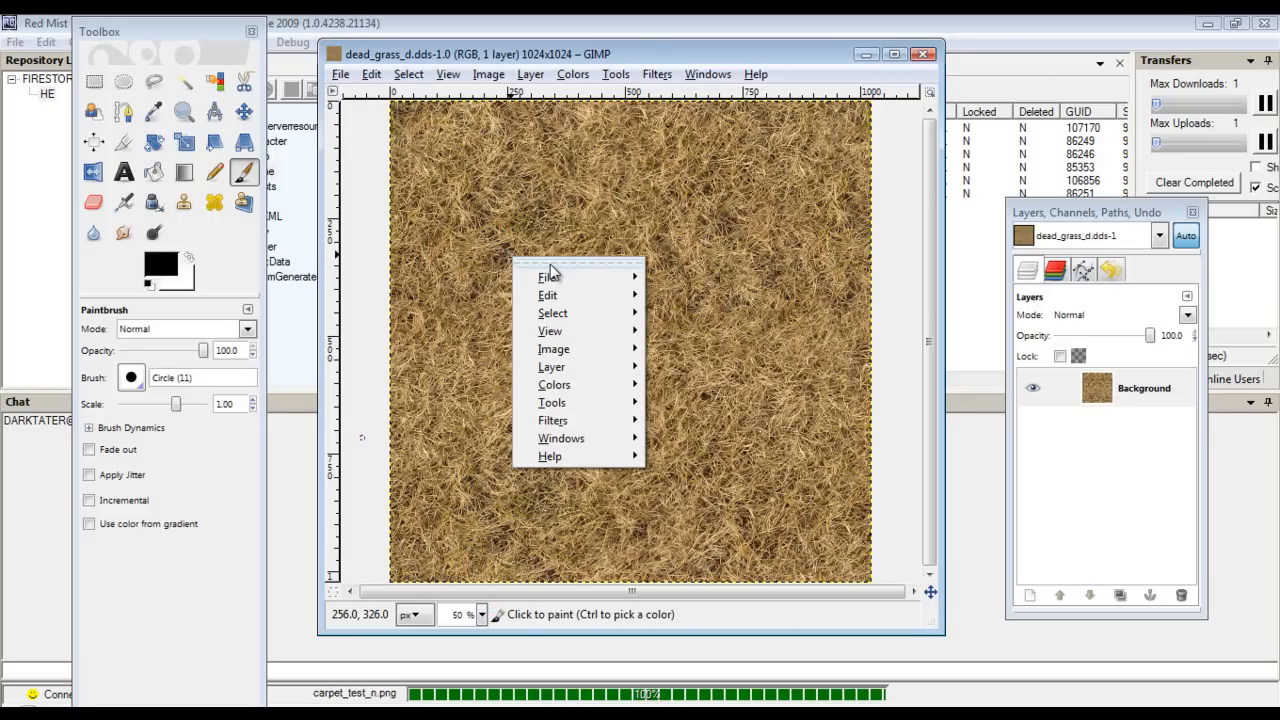
mouse_move(557, 421)
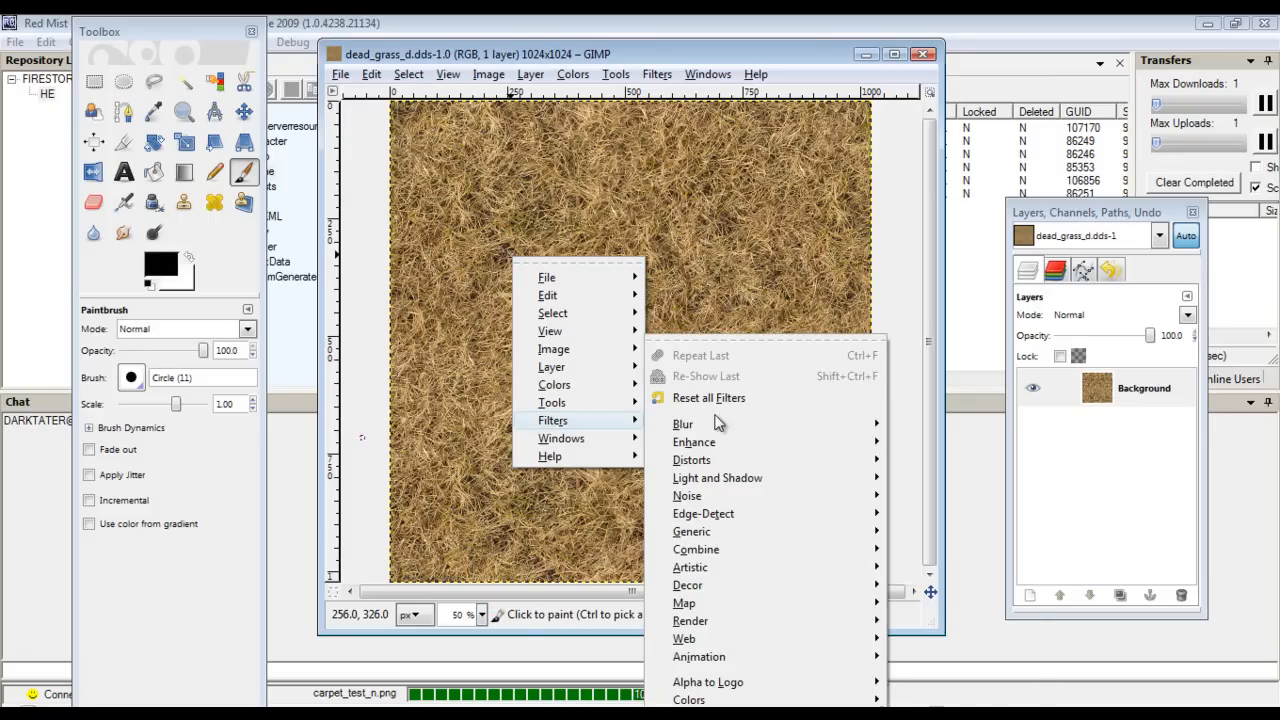
mouse_move(792, 605)
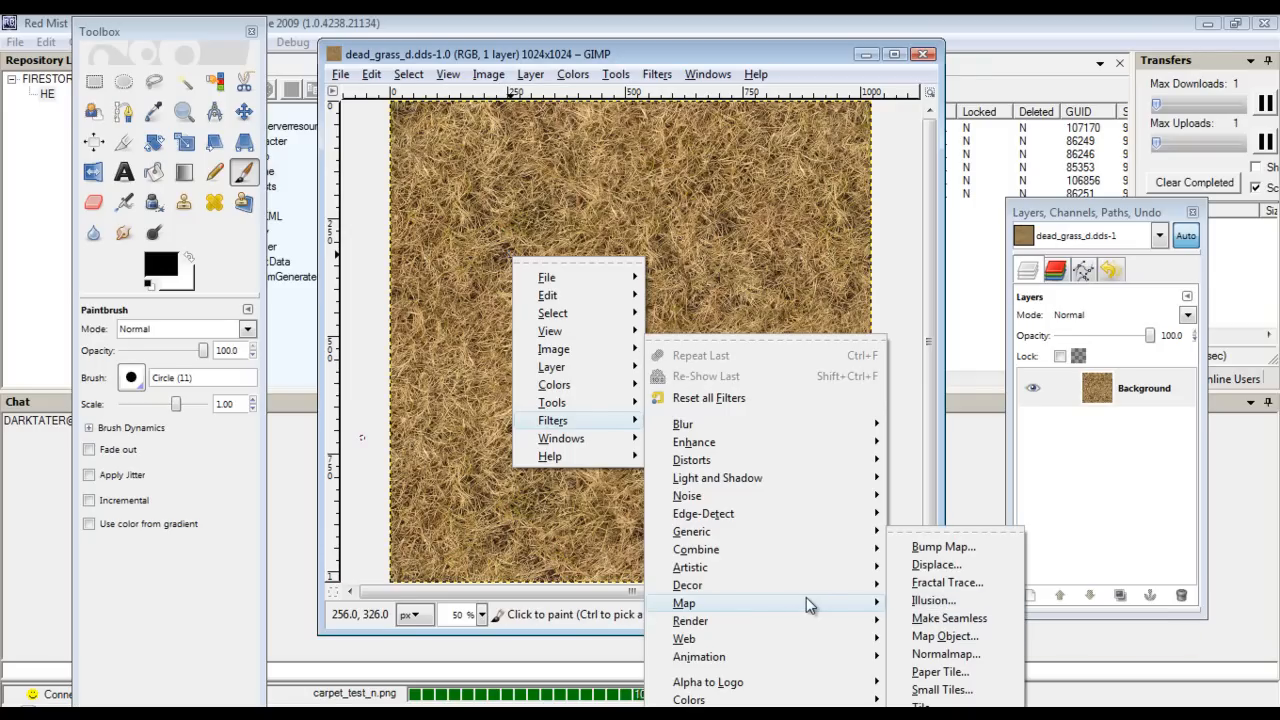
click(945, 654)
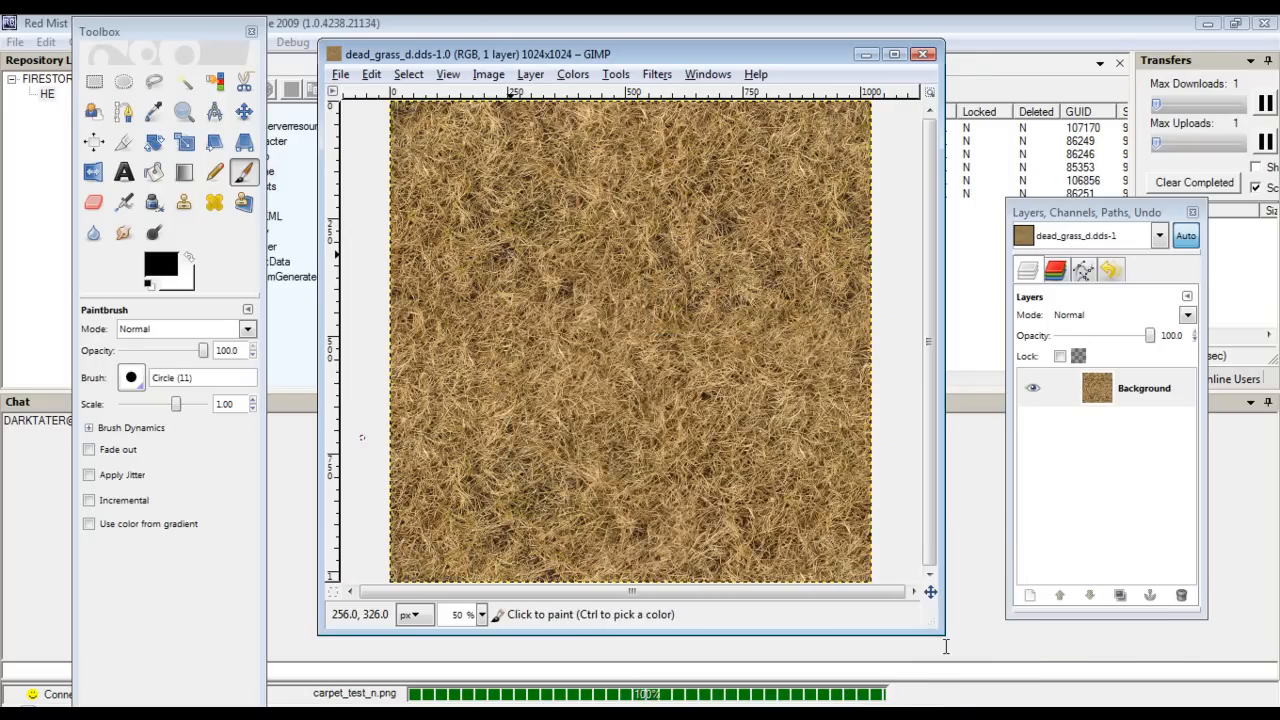
drag(390, 207, 305, 212)
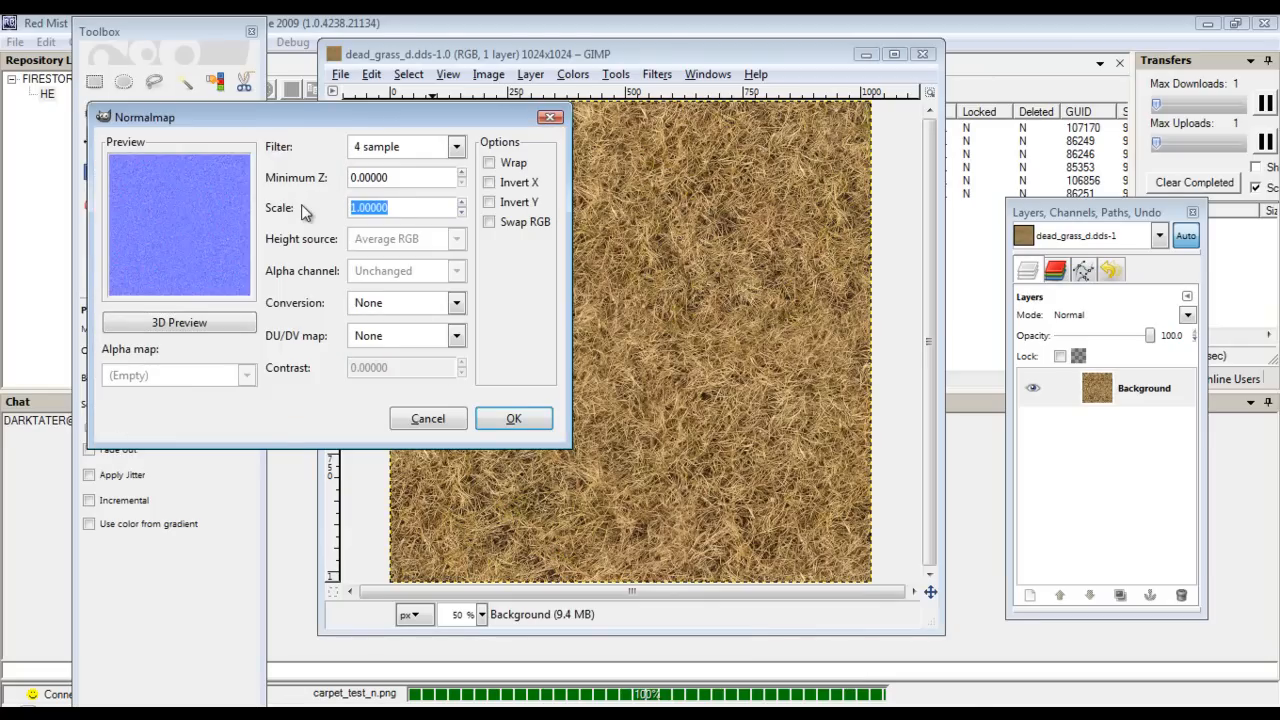
text(3)
click(513, 419)
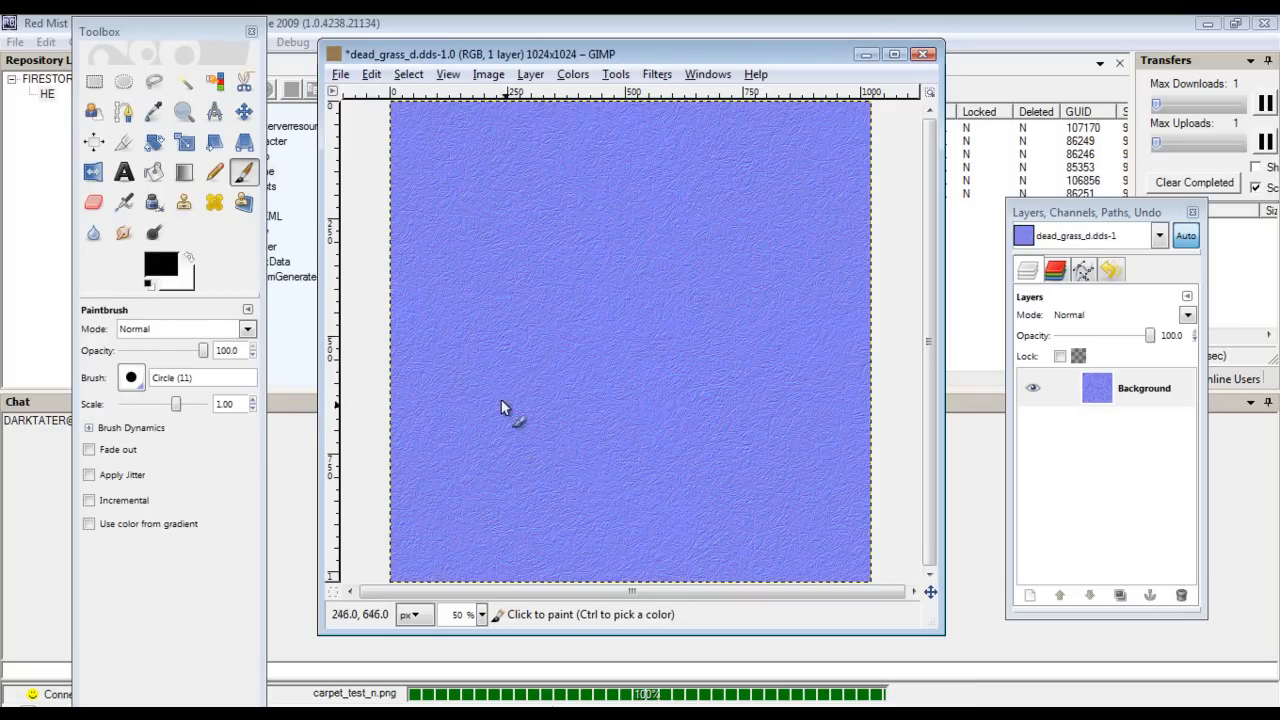
Start saving the normal map to the Desktop under the name dead_grass_n.dds
click(340, 74)
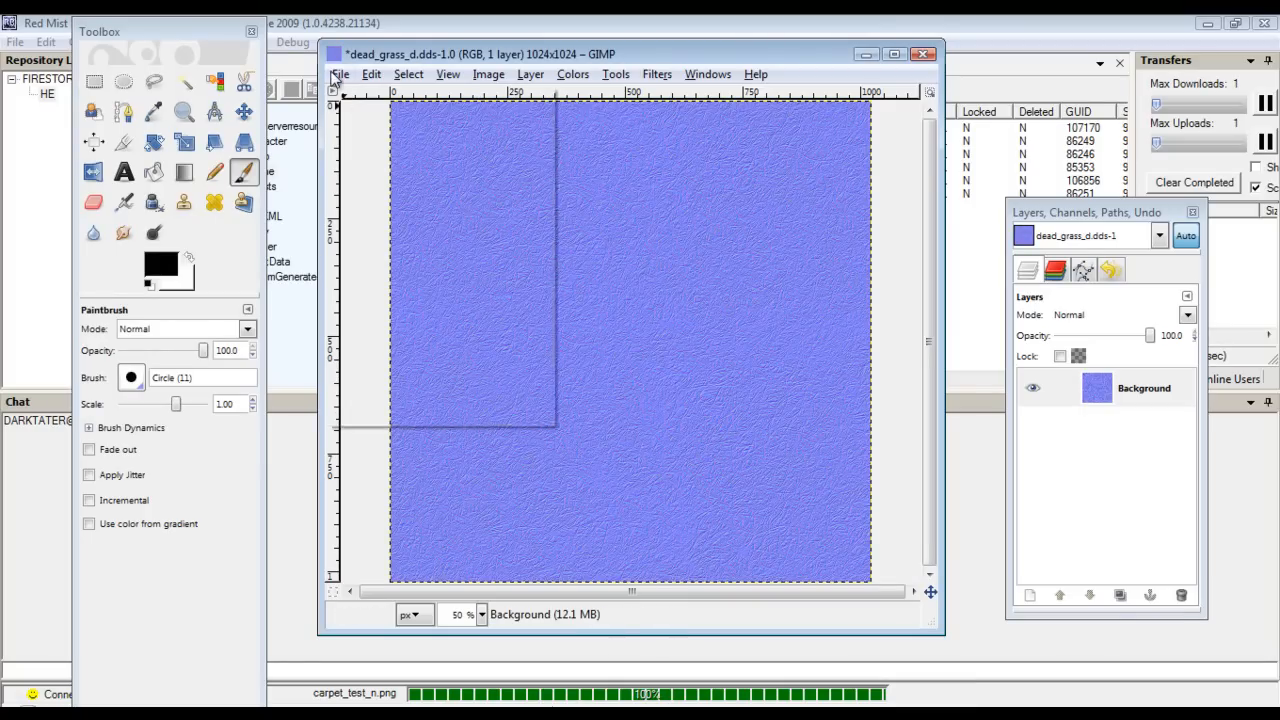
click(414, 244)
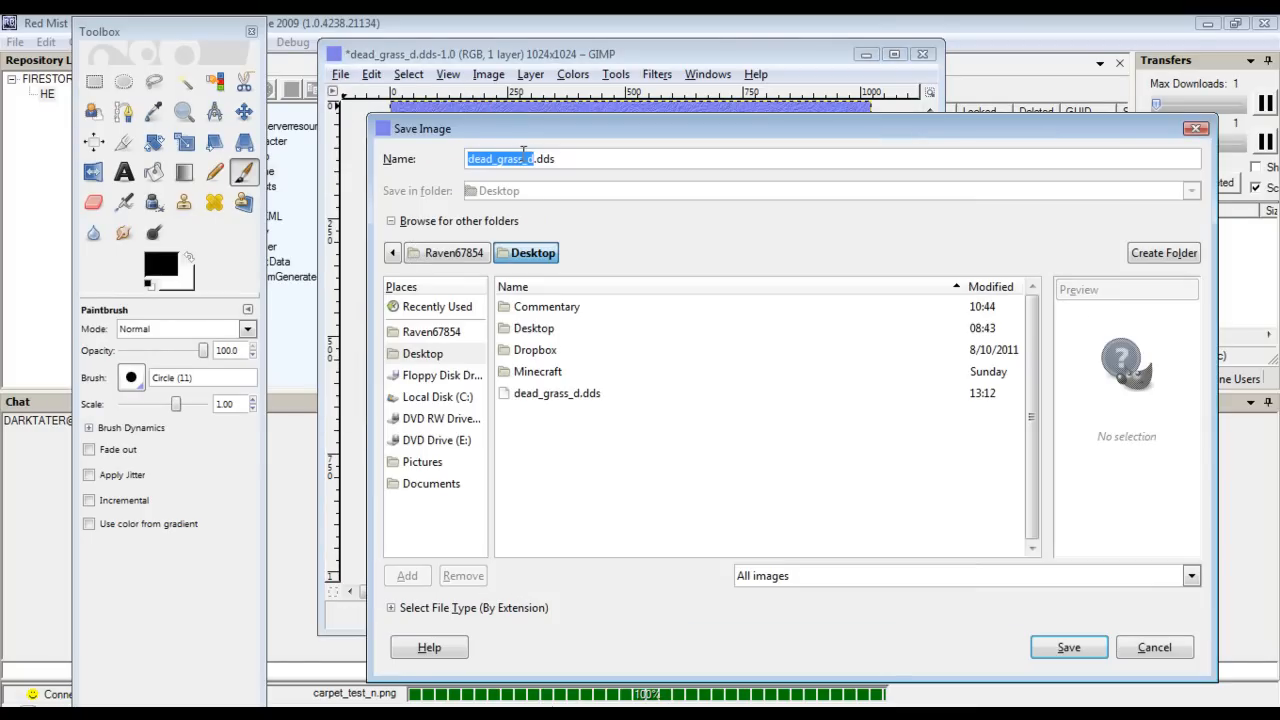
key(Delete)
text(n)
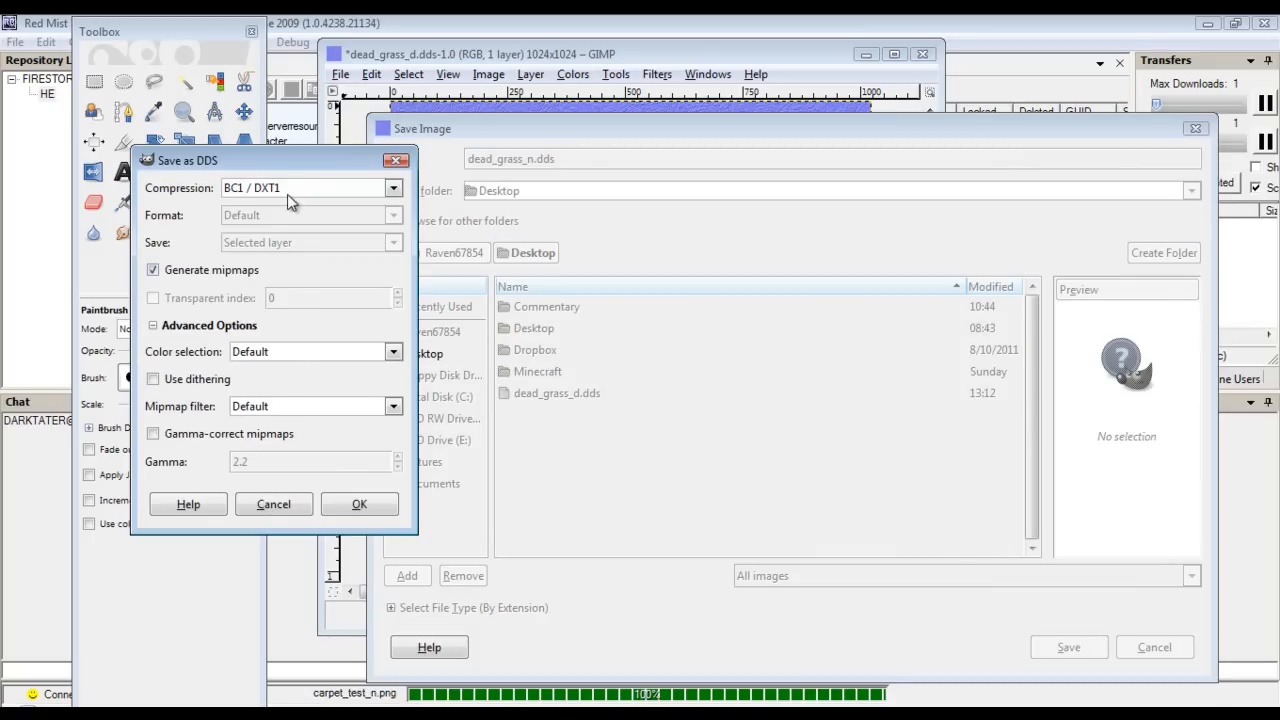
Choose the DDS compression for the normal map and complete its export with mipmaps generated
click(288, 190)
click(294, 255)
click(224, 186)
click(275, 166)
click(374, 503)
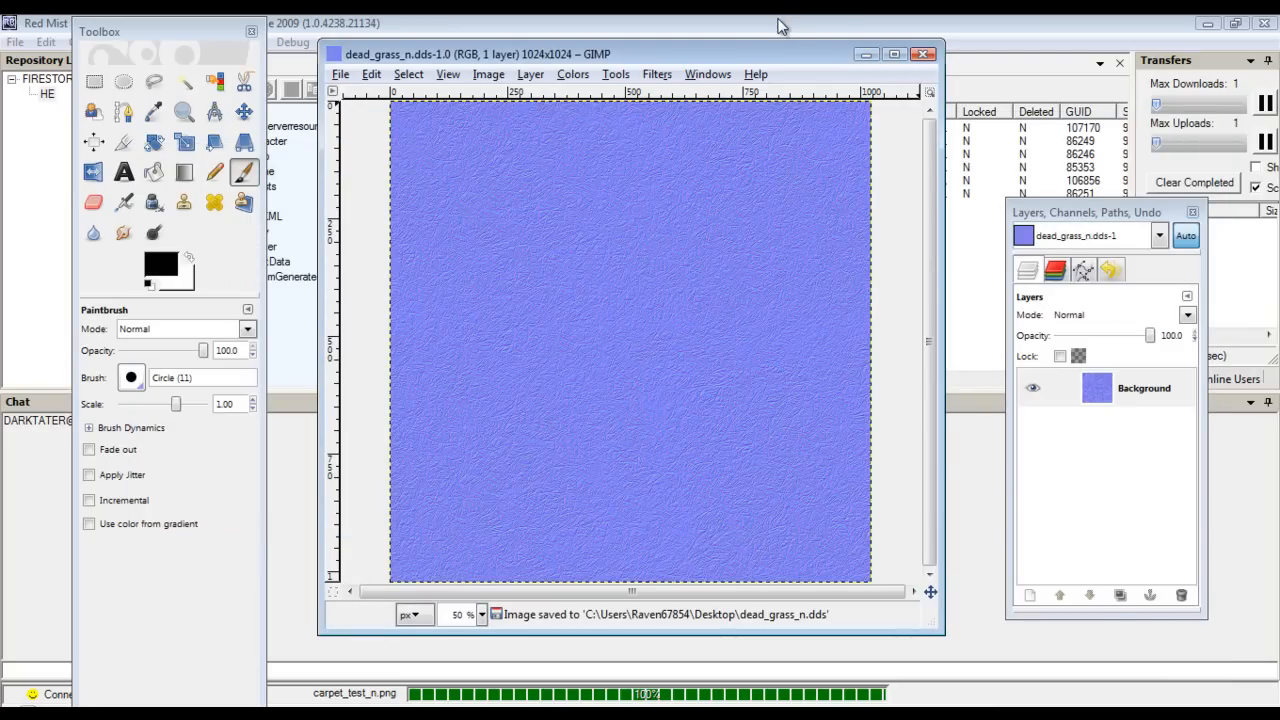
Close the image and GIMP, and open the Engine/CleanGame/TerrainMaps/sample folder in the HeroEngine Repository Browser
click(923, 53)
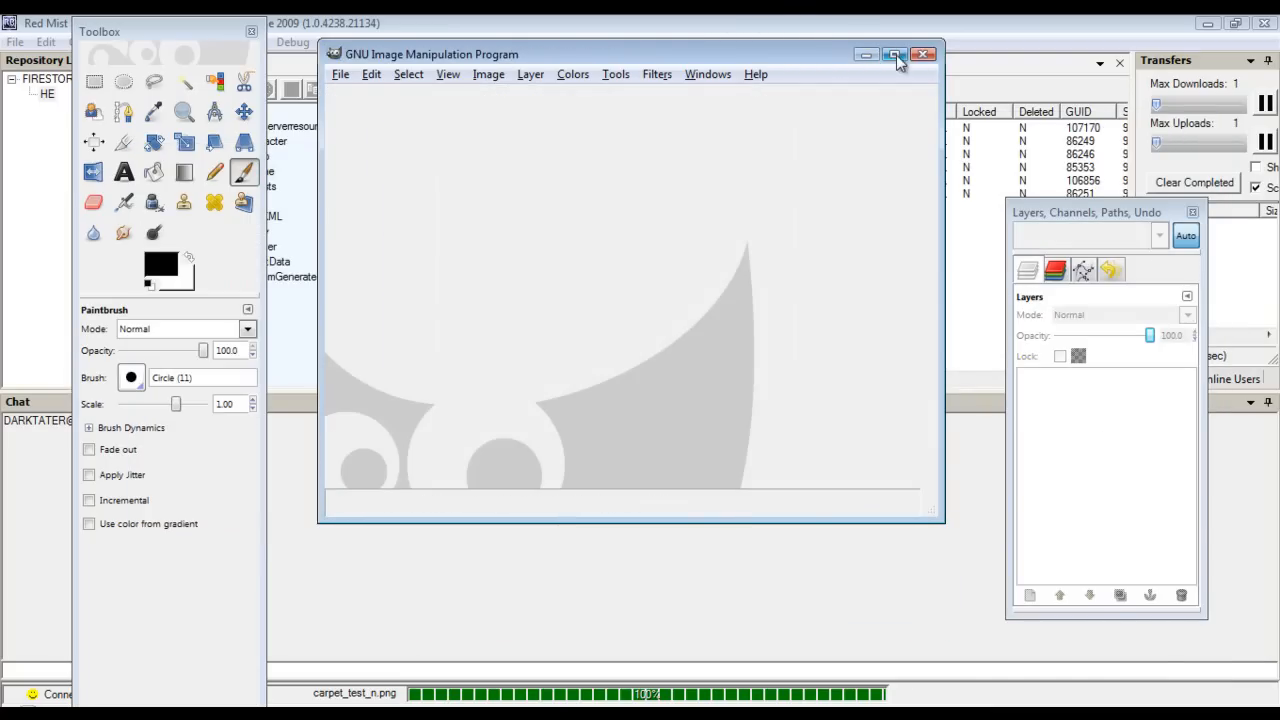
click(923, 54)
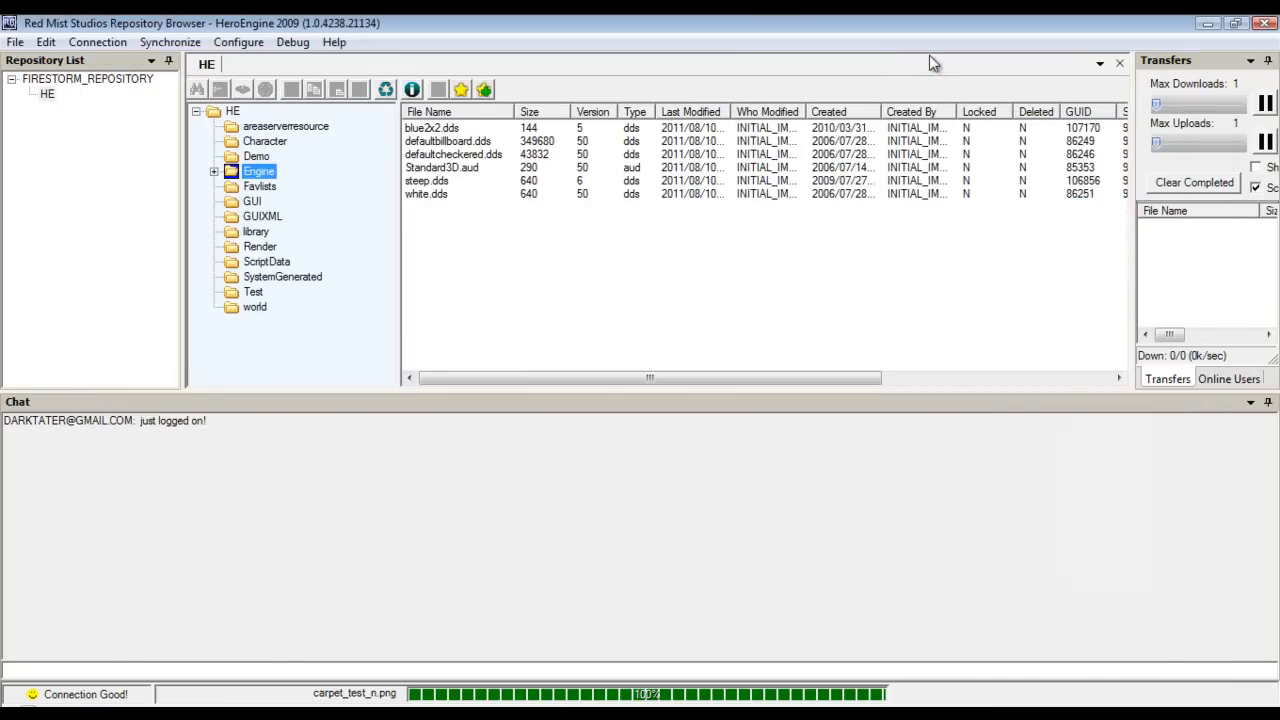
click(215, 171)
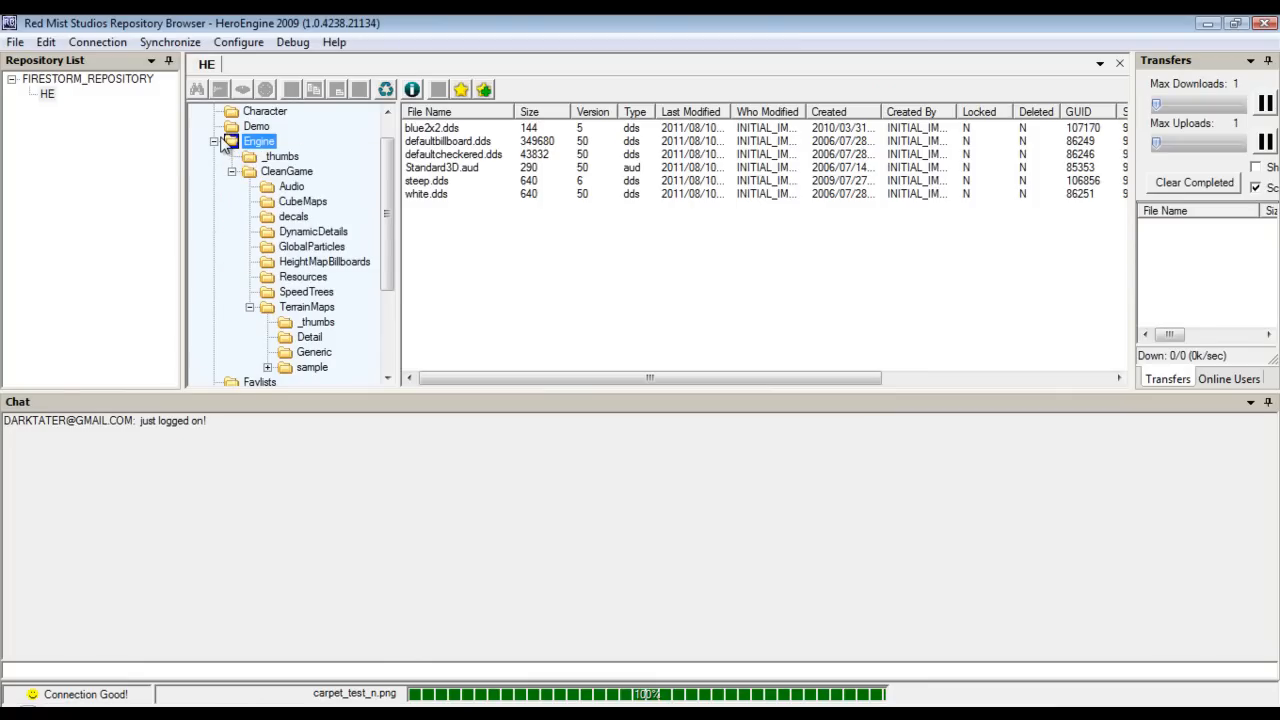
click(214, 142)
click(214, 171)
click(286, 172)
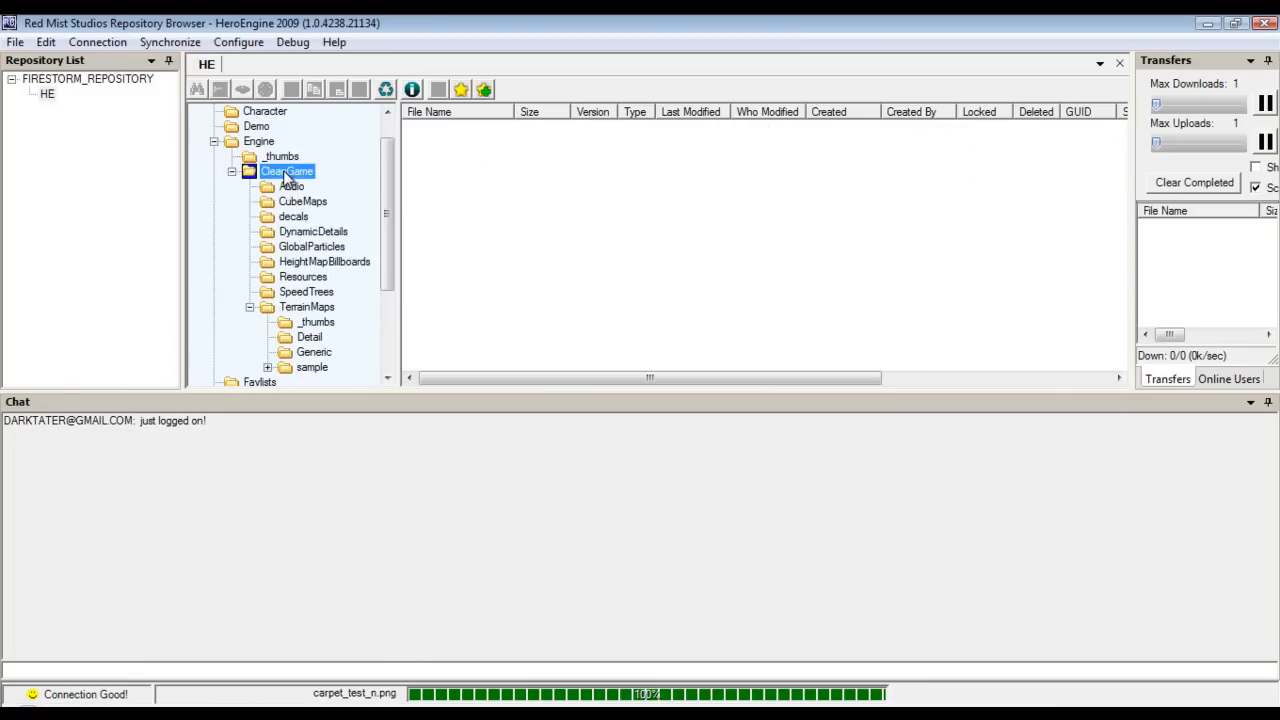
click(311, 308)
click(329, 354)
click(313, 368)
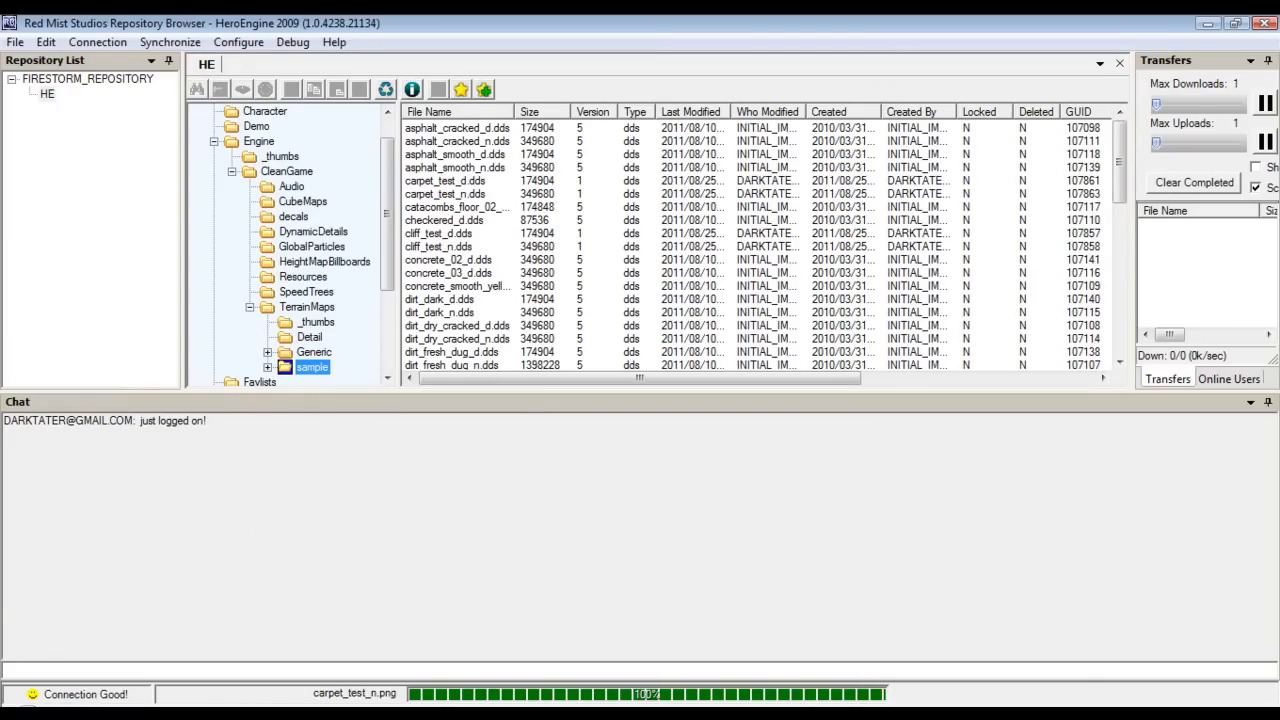
Upload dead_grass_d.dds and dead_grass_n.dds from the desktop into the repository's sample folder and check their transfer entries
key(super+d)
drag(133, 672, 625, 540)
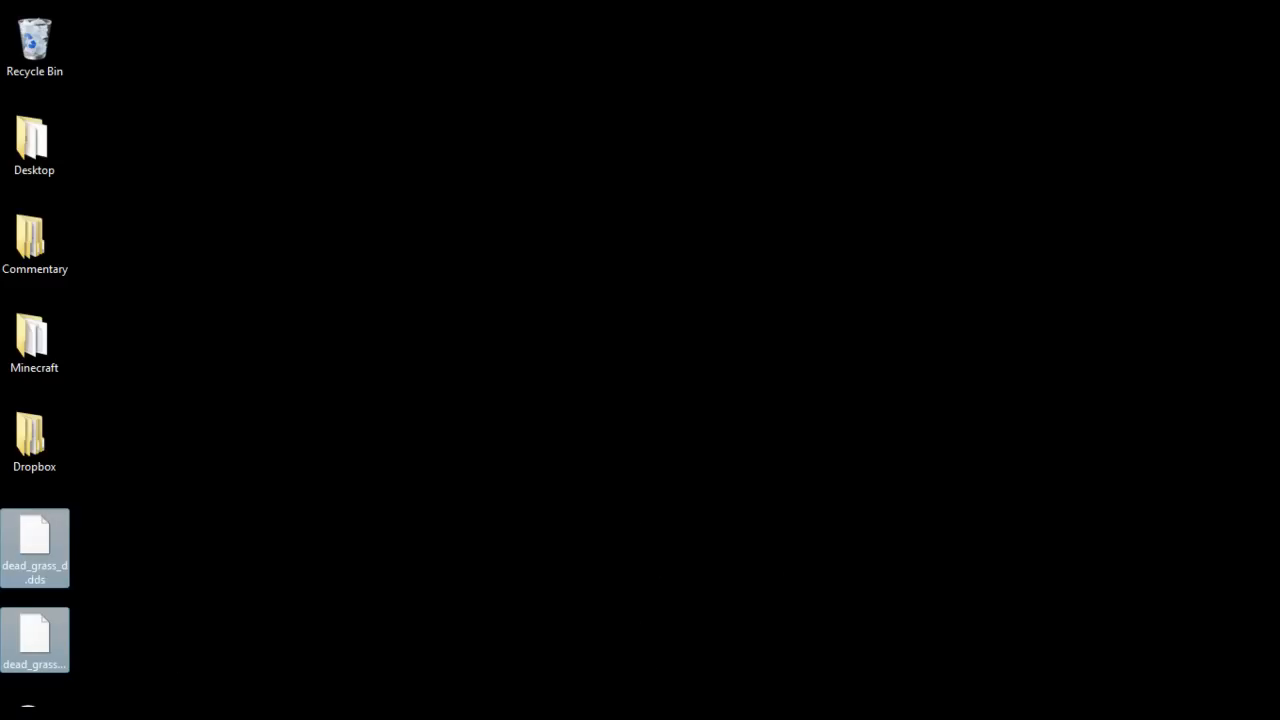
drag(686, 594, 508, 235)
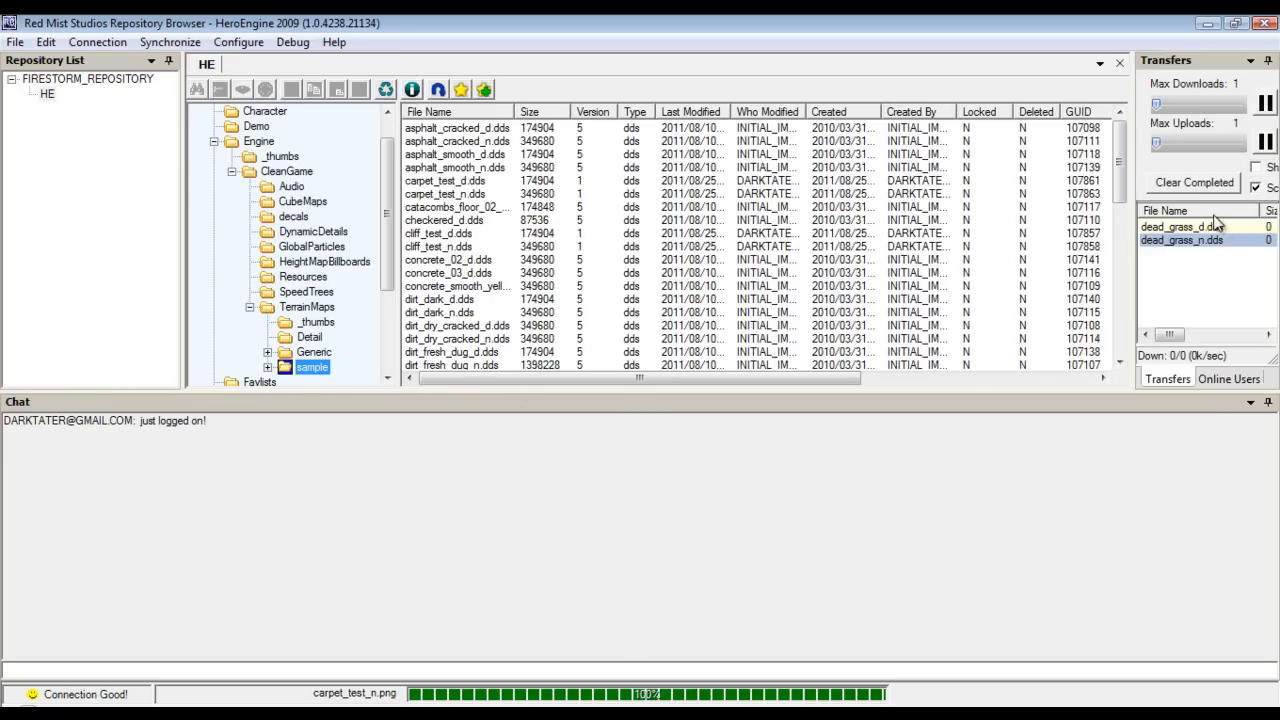
click(572, 445)
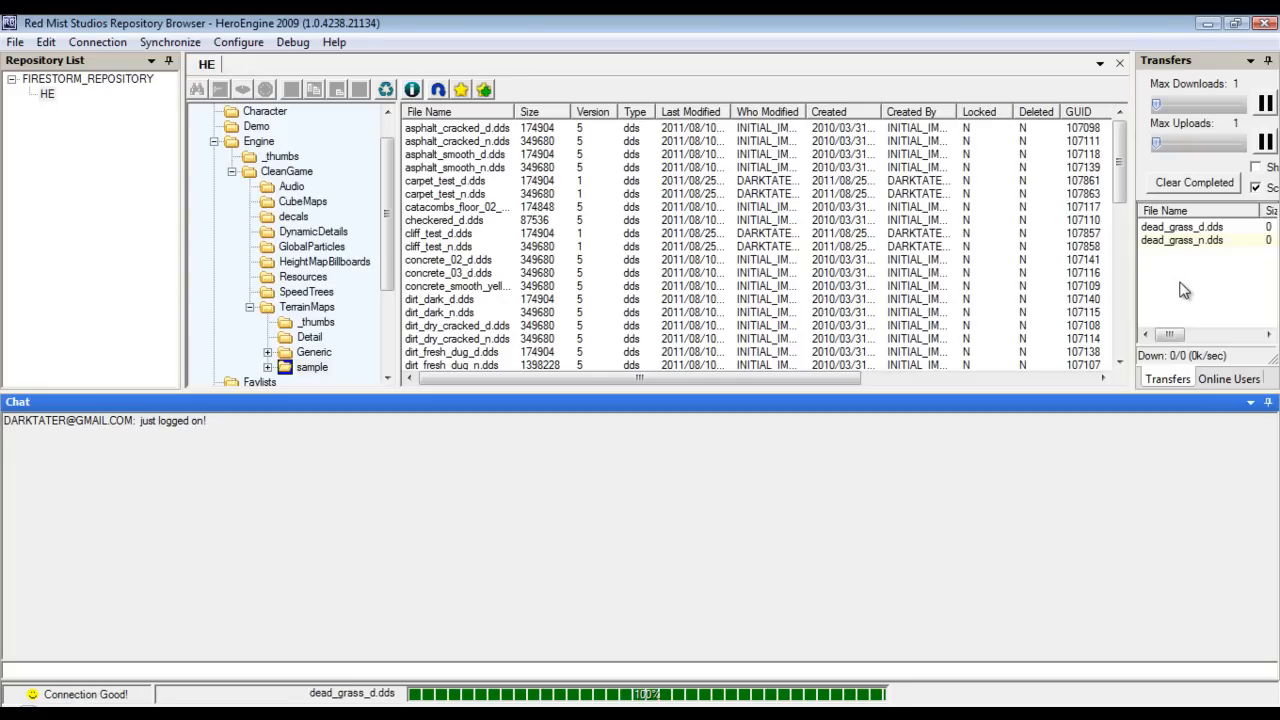
click(1183, 290)
click(1178, 229)
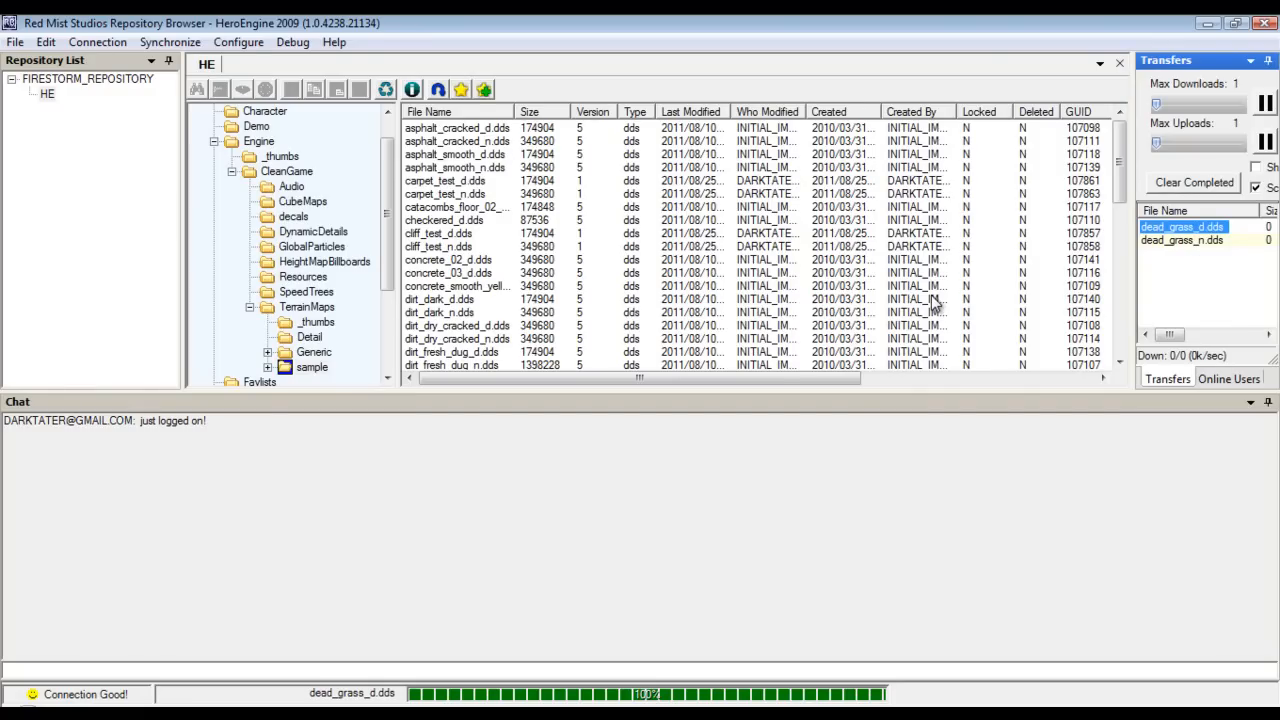
click(1207, 271)
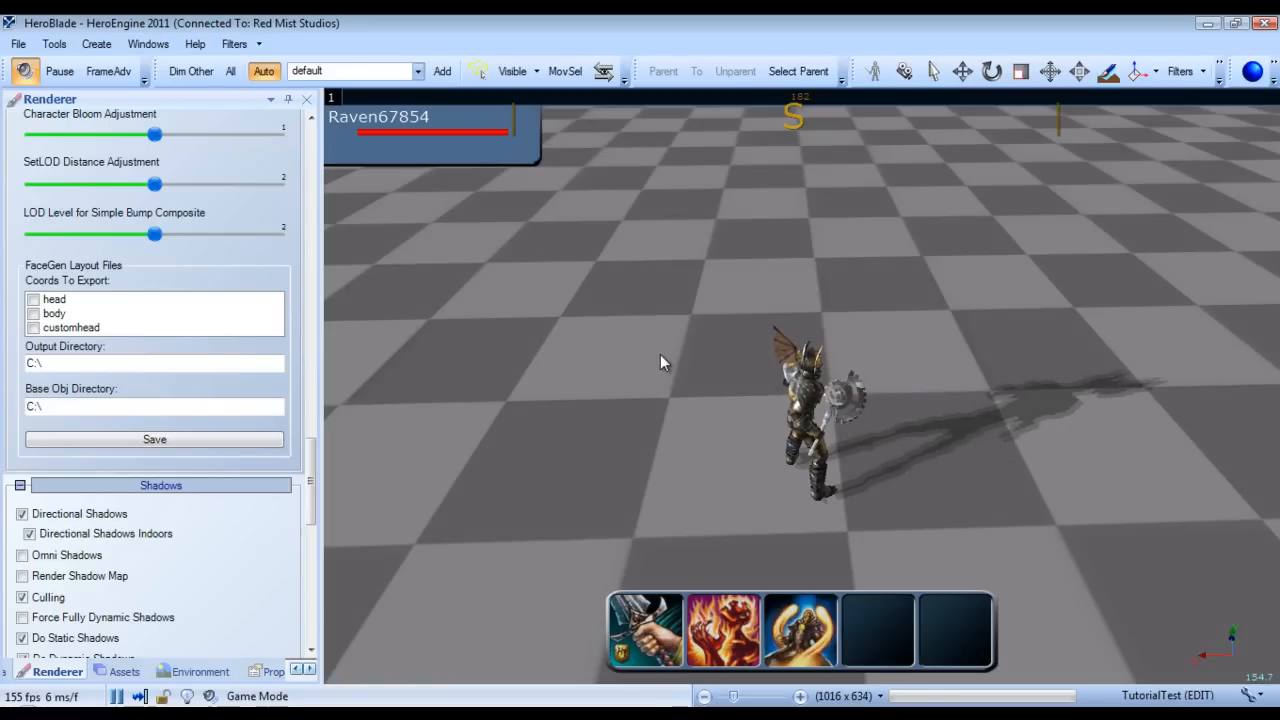
Switch to HeroBlade, open the terrain tools and activate texture painting with the Layer 1 texture settings in view
click(1109, 73)
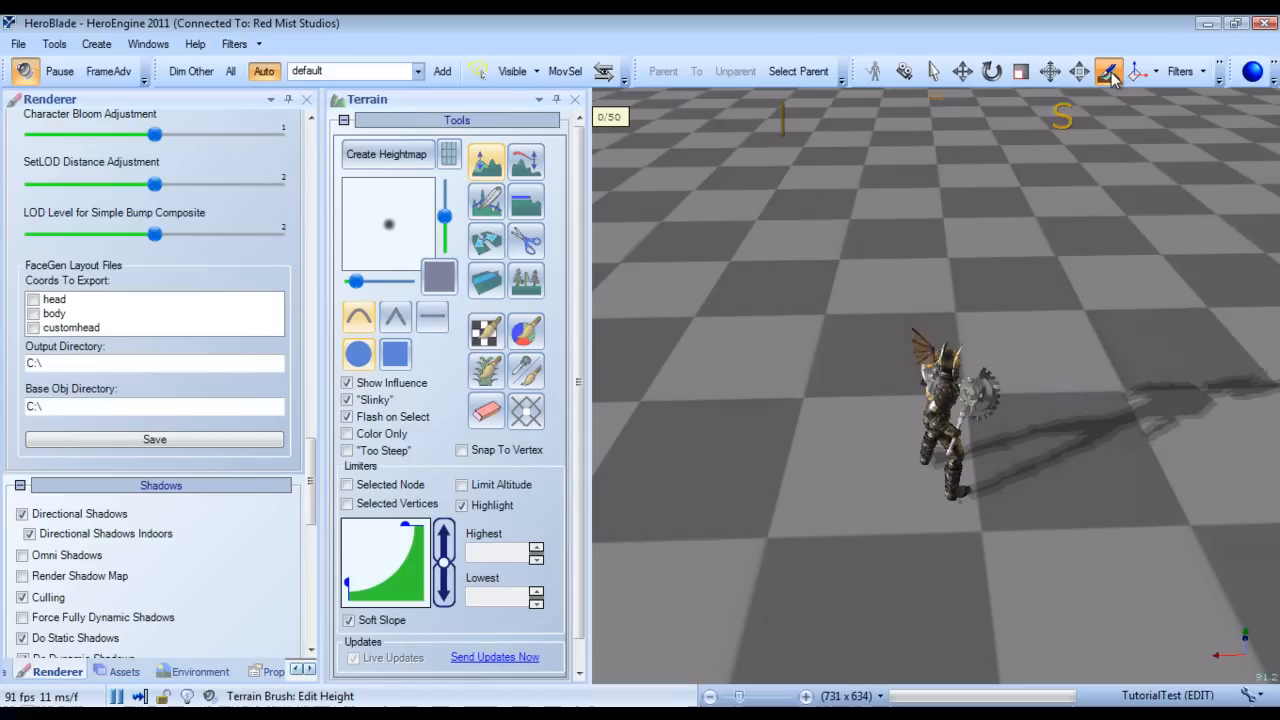
click(485, 330)
drag(580, 290, 575, 493)
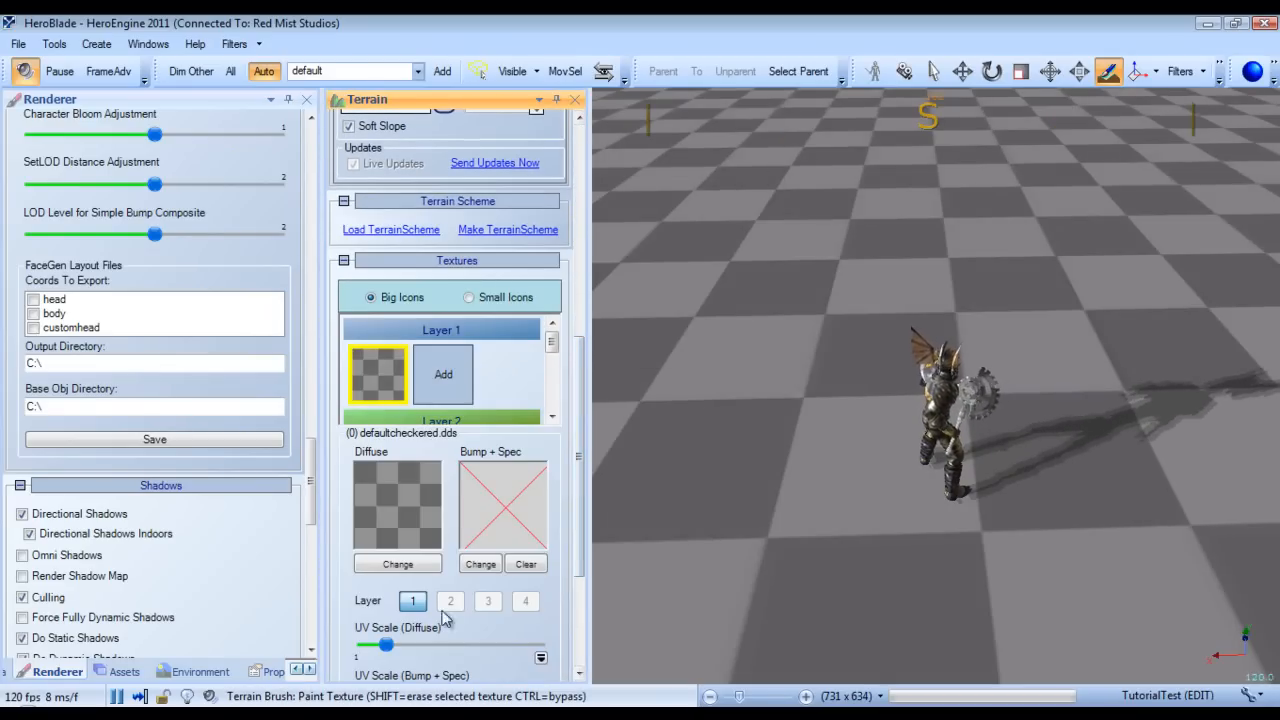
Replace the Layer 1 diffuse texture with dead_grass_d.dds from the sample folder, using HeroEngine paths
click(396, 564)
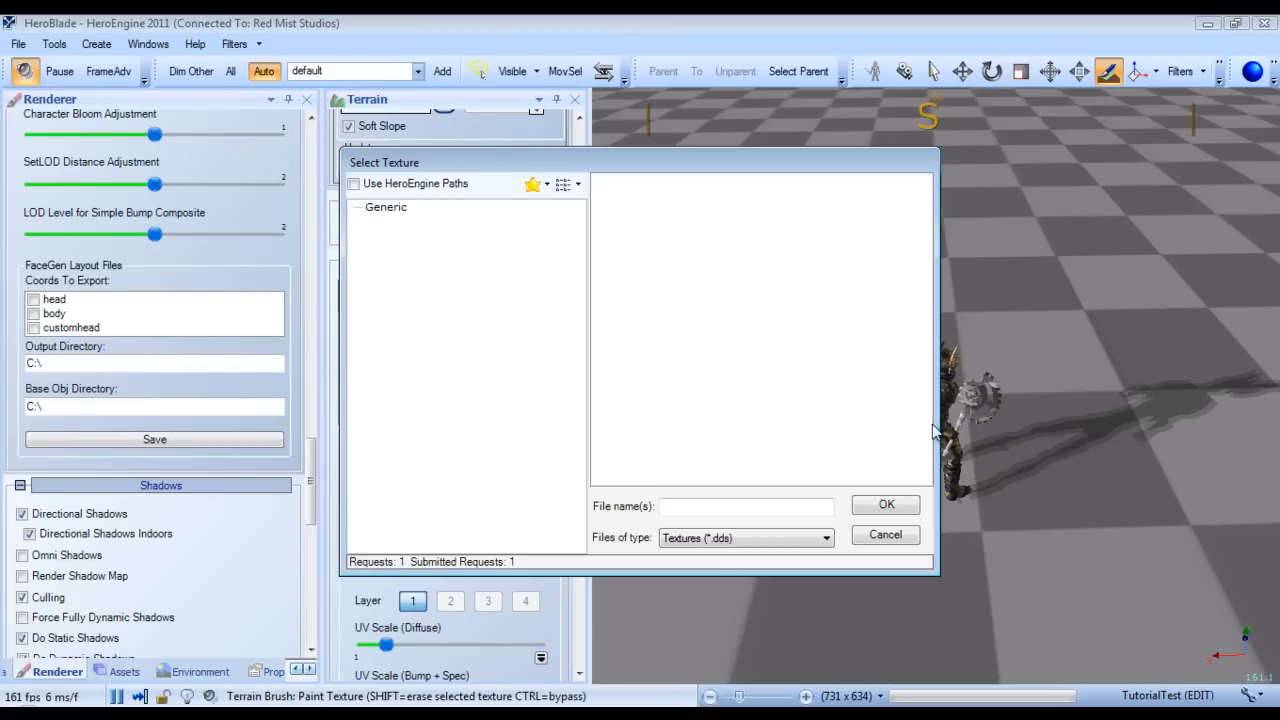
click(391, 184)
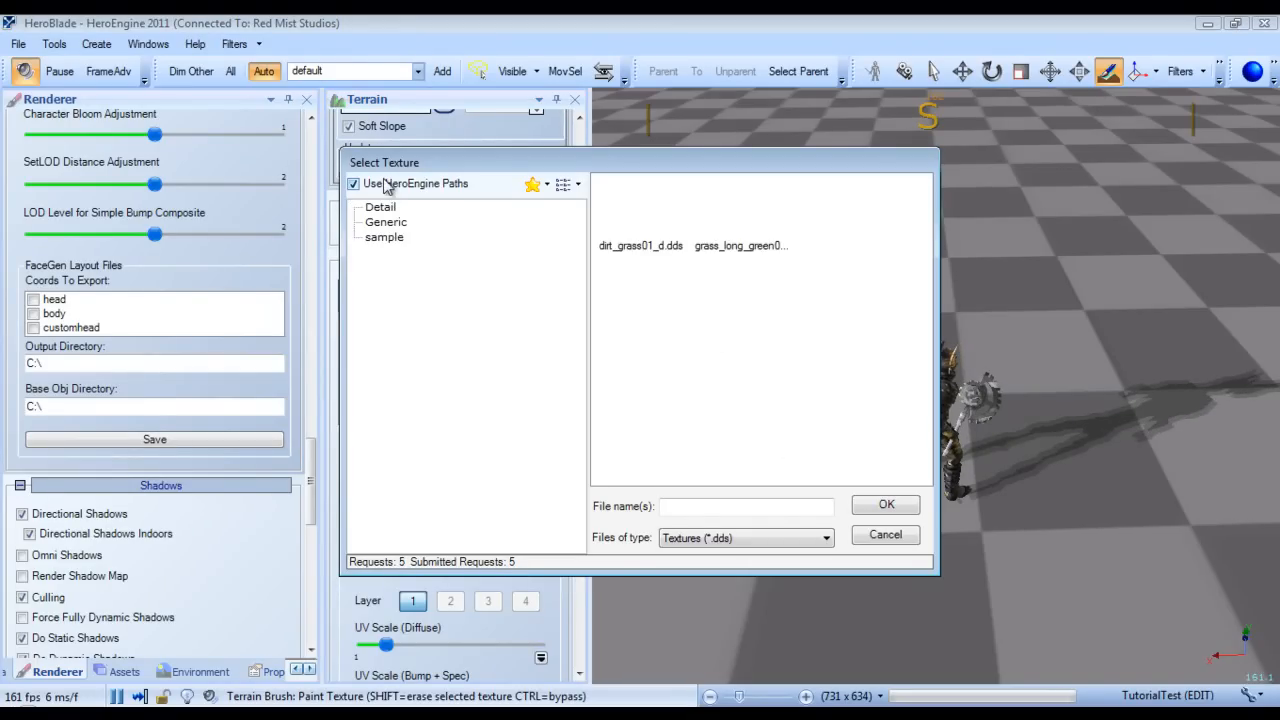
click(389, 239)
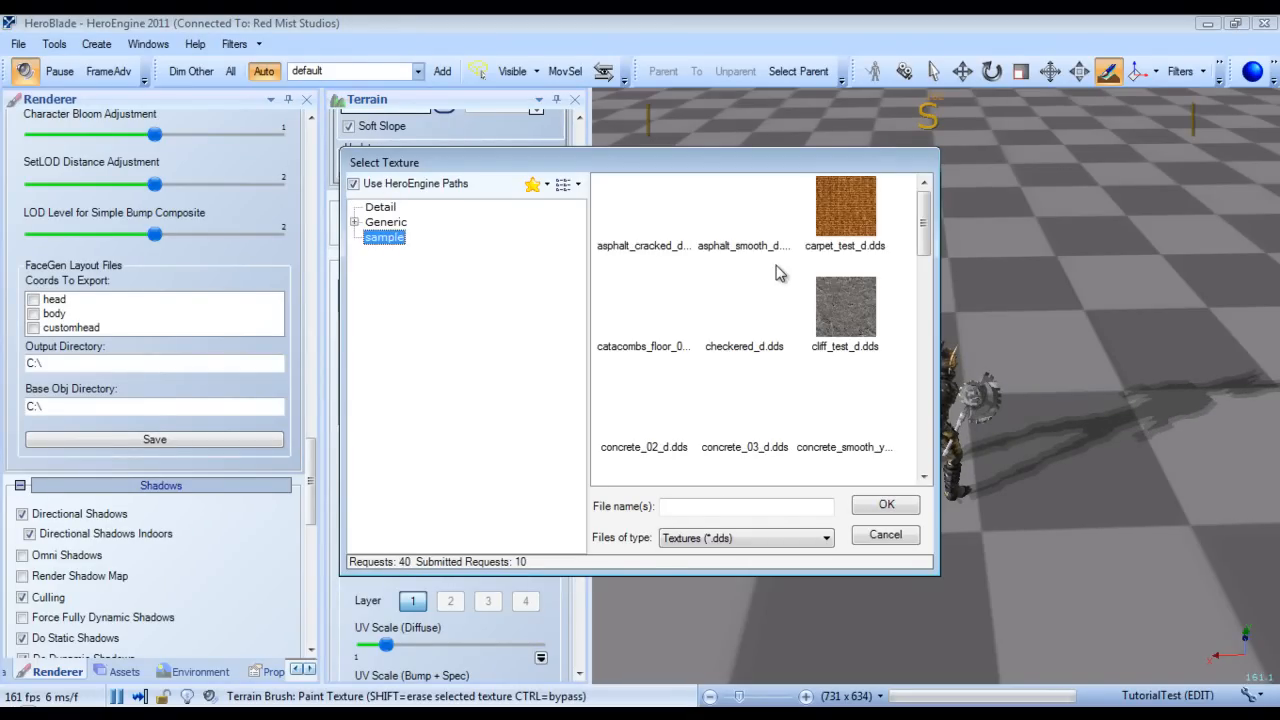
drag(928, 230, 925, 277)
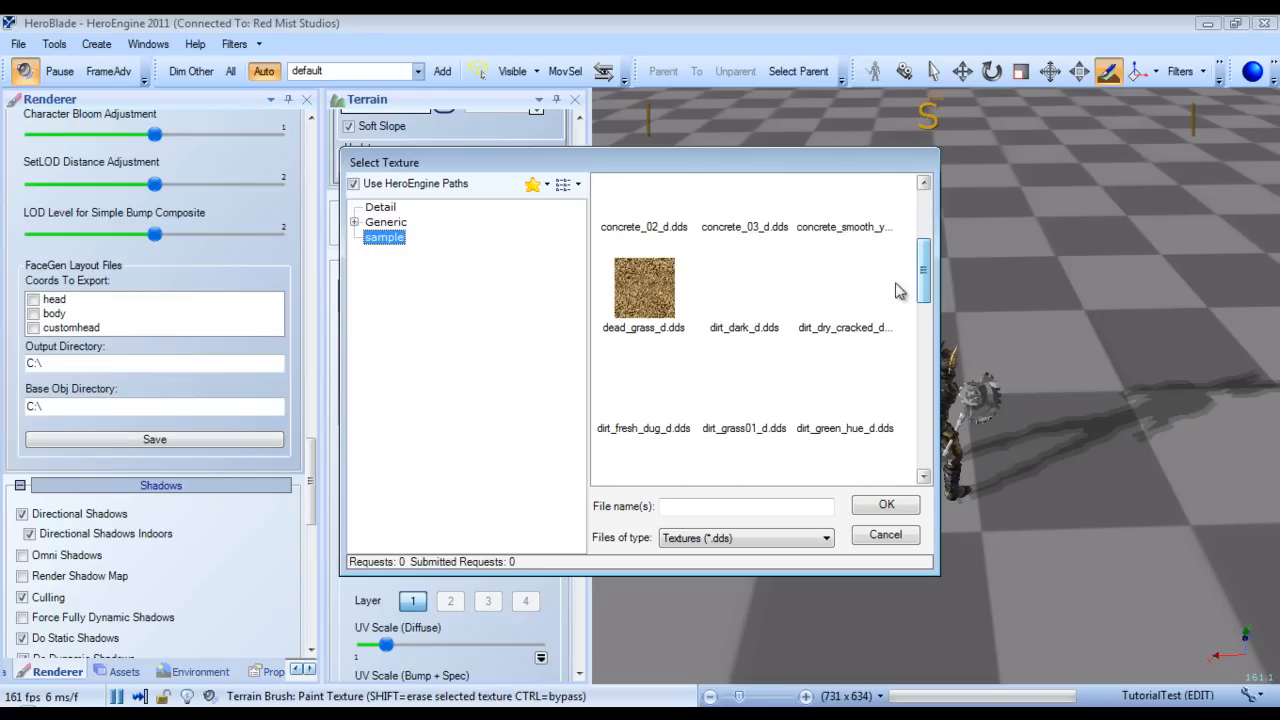
double_click(649, 284)
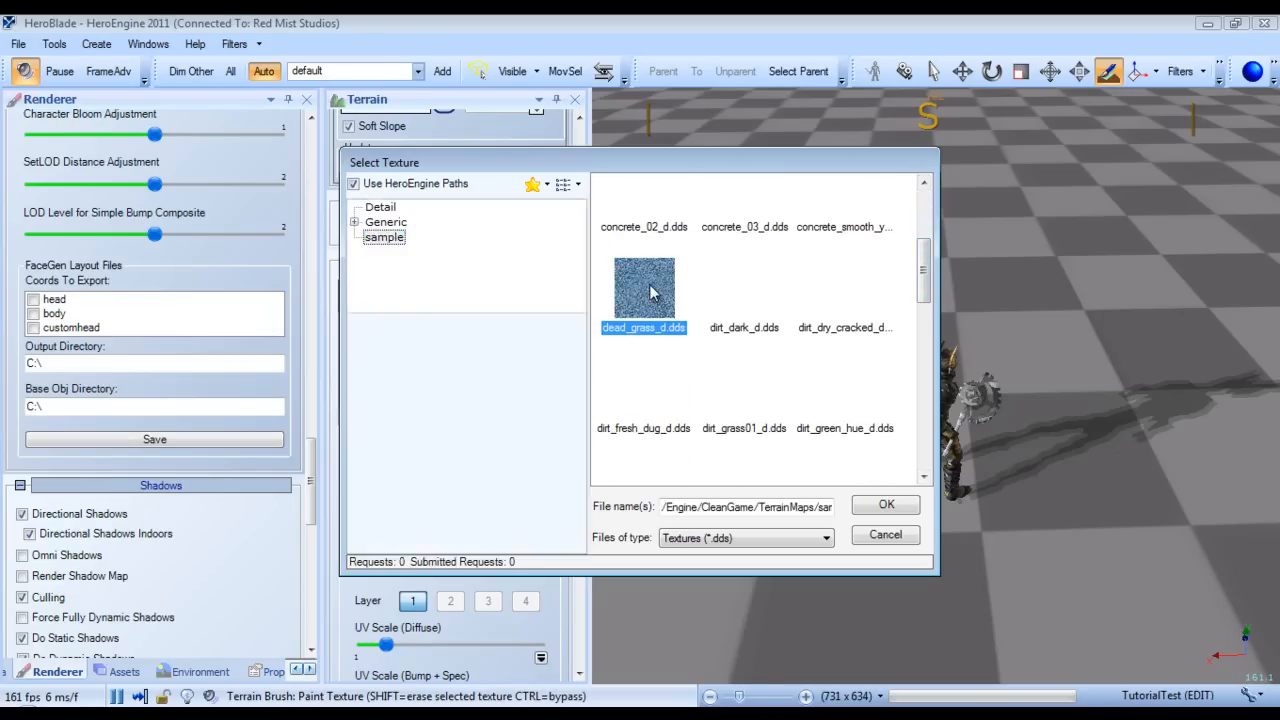
mouse_move(791, 311)
right_down()
mouse_move(720, 298)
mouse_move(851, 313)
mouse_move(796, 318)
right_up()
right_drag(703, 398, 565, 491)
Assign dead_grass_n.dds from the sample folder as the Bump + Spec map of the dead grass texture
click(466, 565)
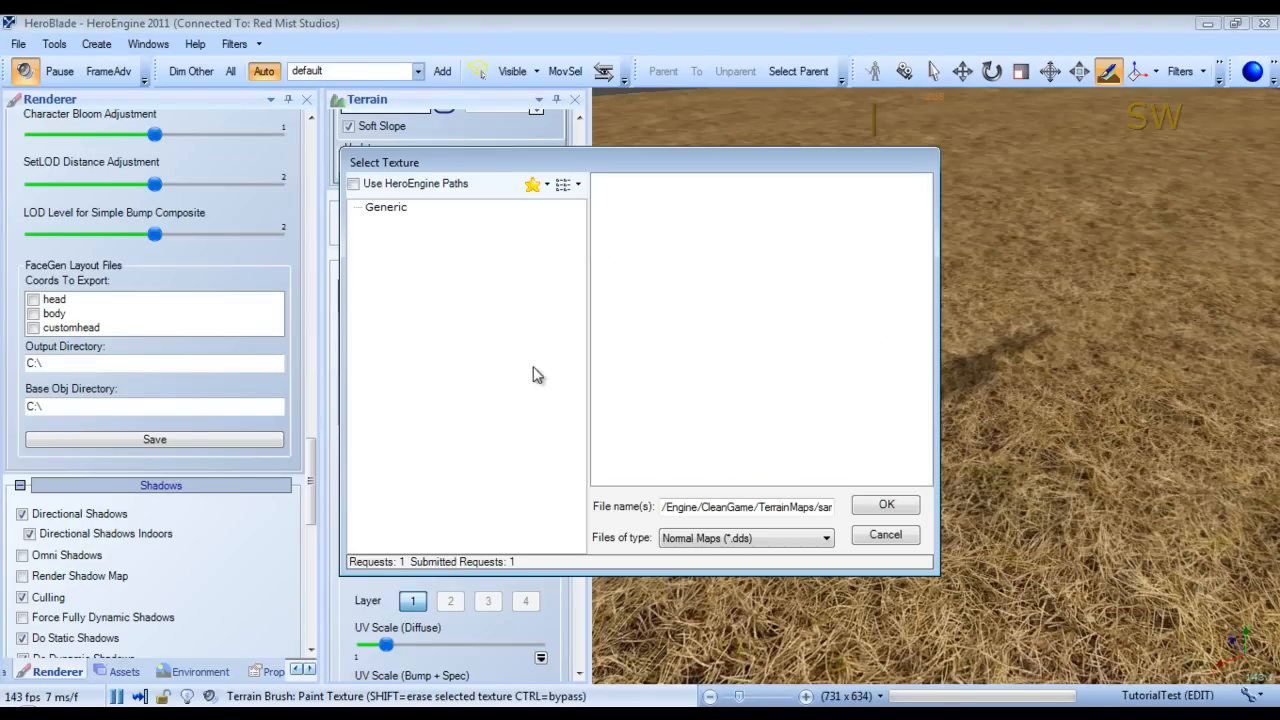
click(380, 185)
click(385, 238)
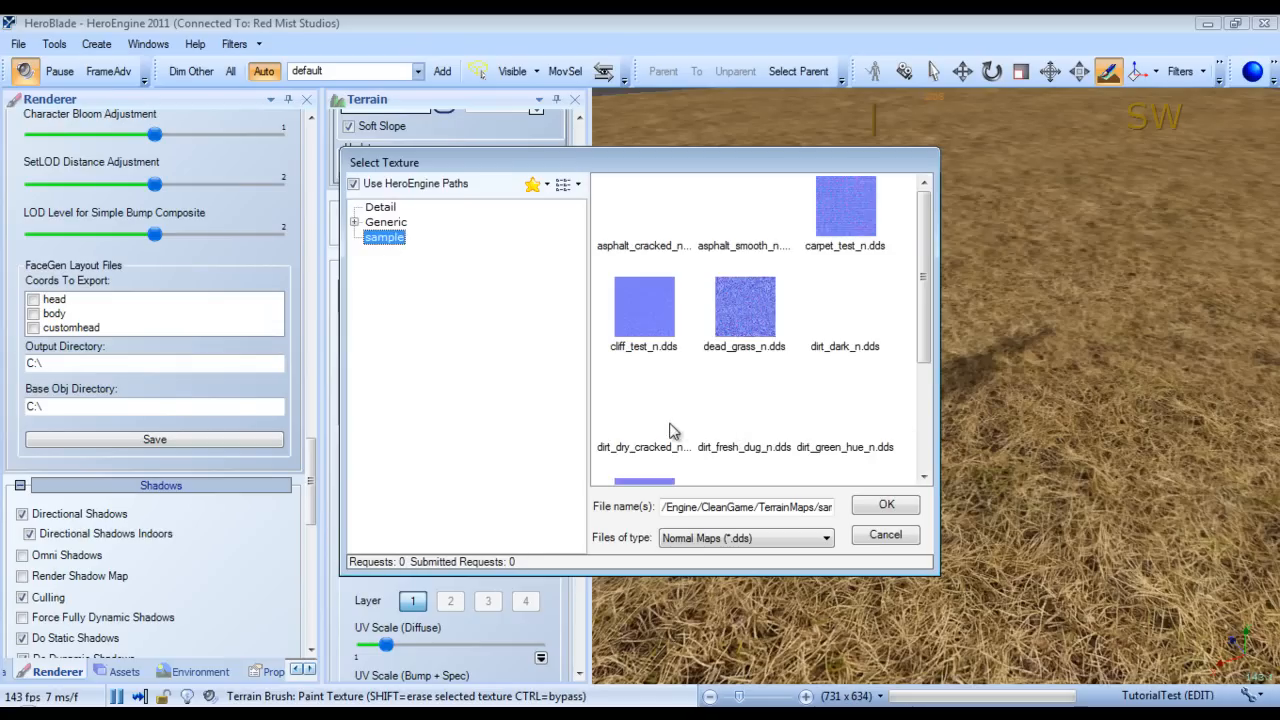
double_click(755, 322)
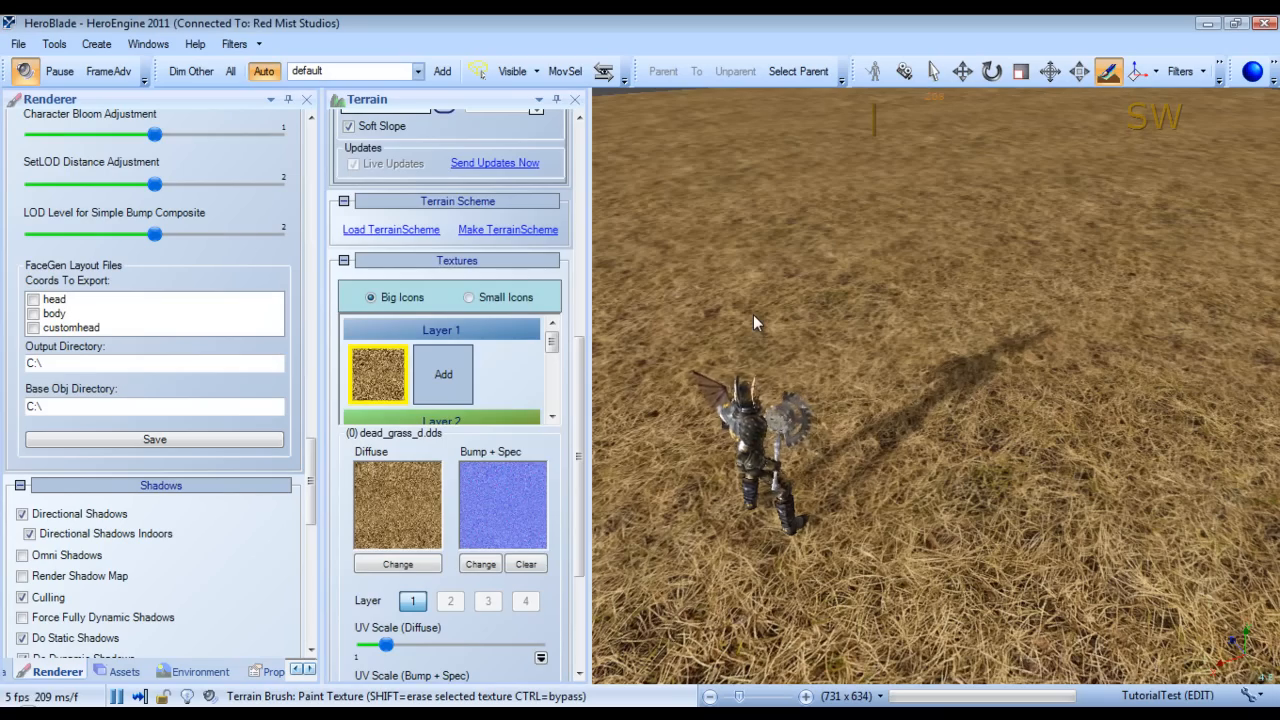
Set the dead grass texture's Bump strength to 1 and inspect the ground up close
scroll(424, 555, down, 3)
drag(367, 538, 617, 538)
right_drag(993, 427, 882, 451)
scroll(932, 437, up, 3)
scroll(932, 437, down, 3)
scroll(932, 437, up, 2)
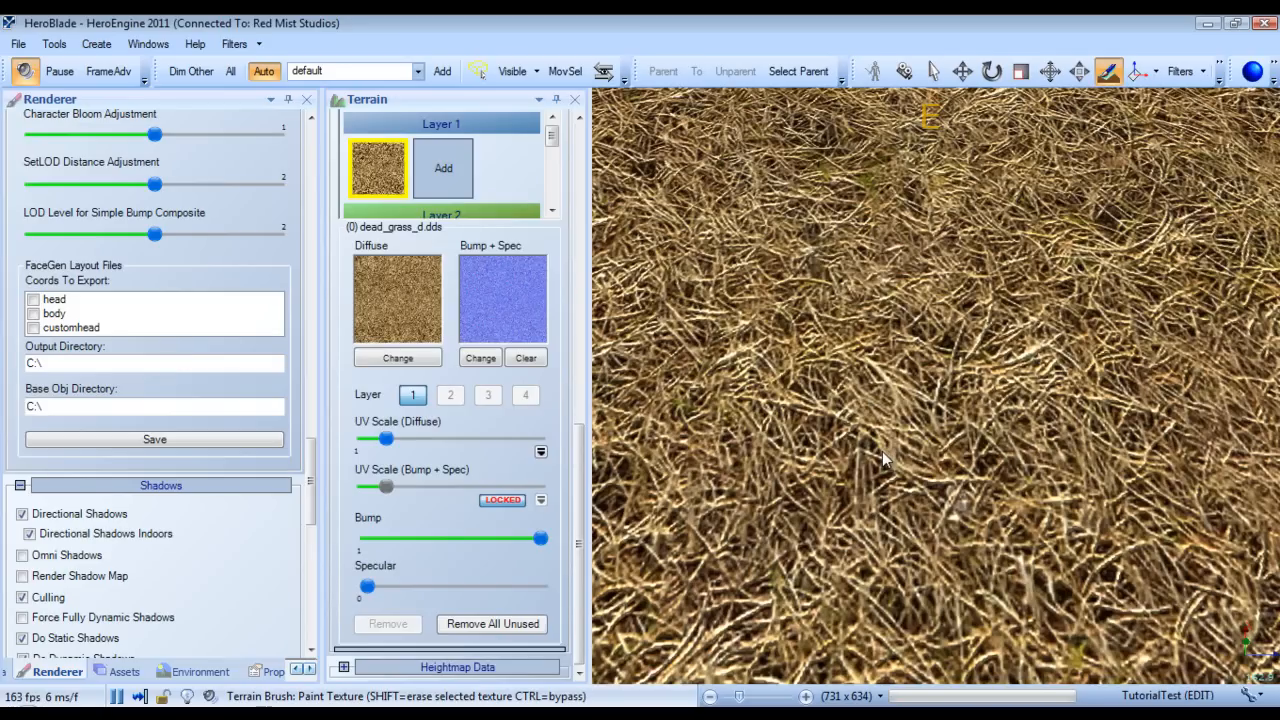
Clear the Bump + Spec map for comparison, and reassign dead_grass_n.dds from the sample folder with Bump at 1
click(529, 358)
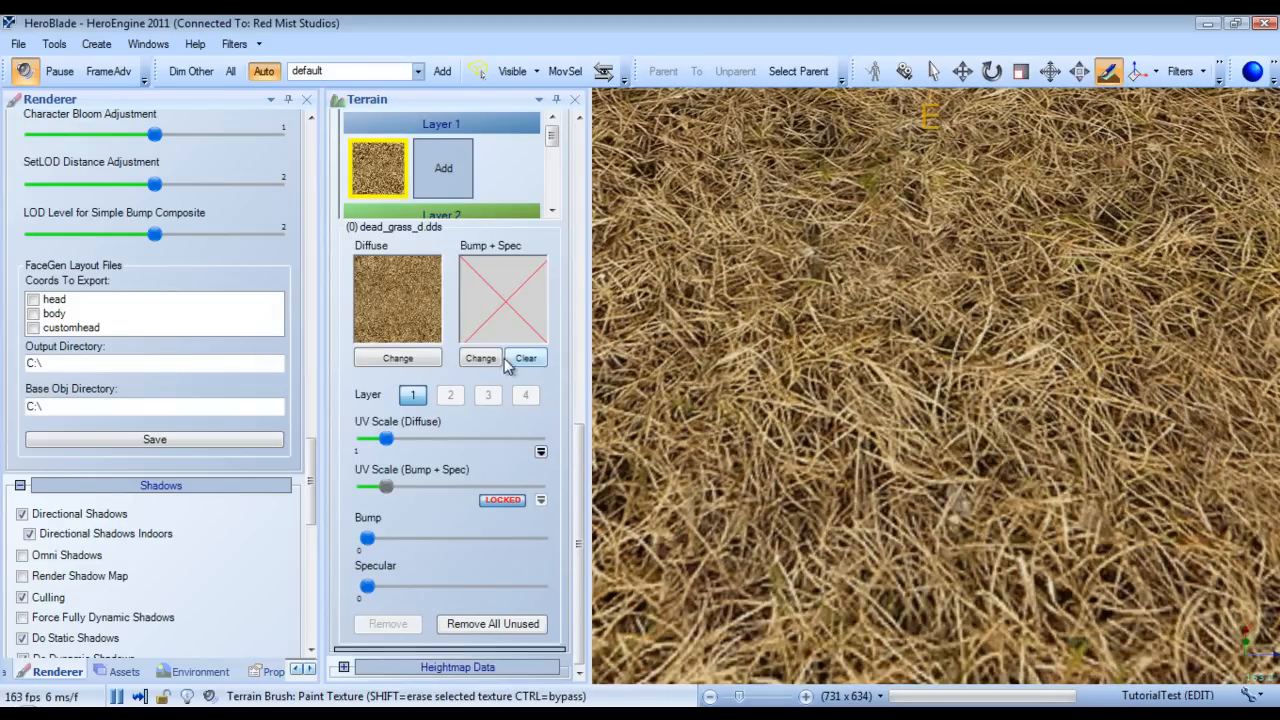
click(486, 364)
click(353, 183)
click(384, 237)
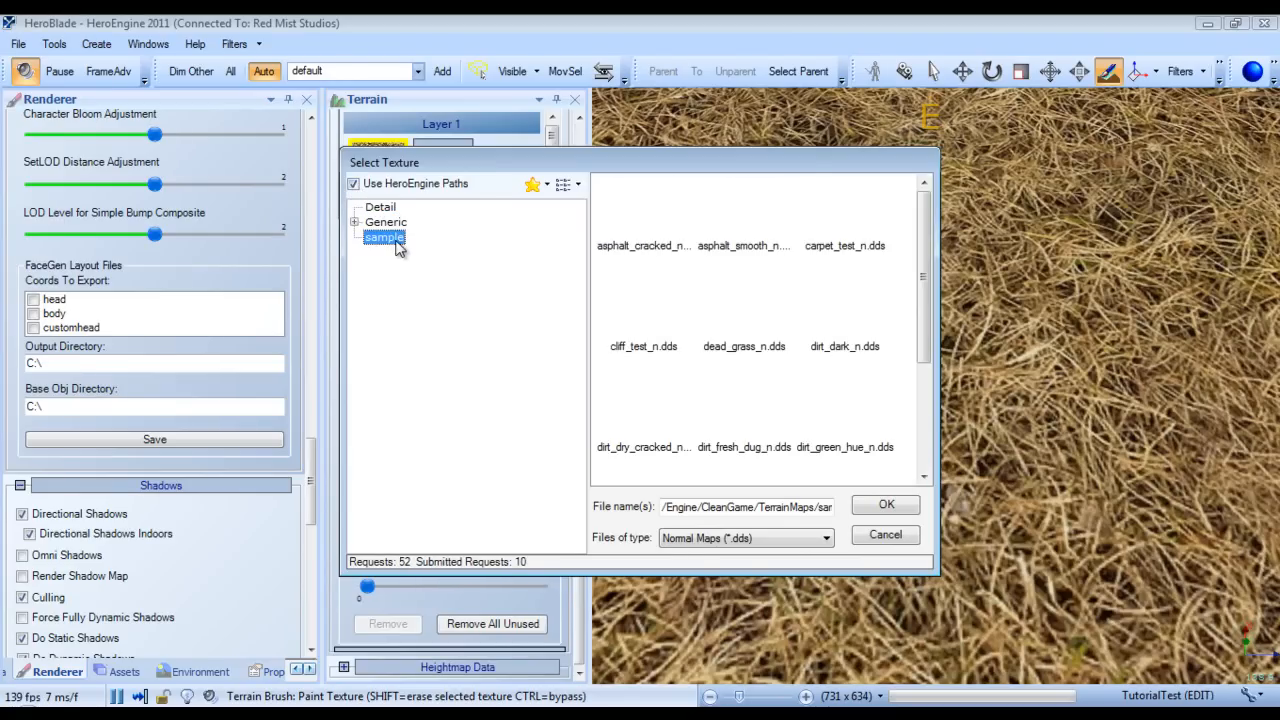
double_click(745, 322)
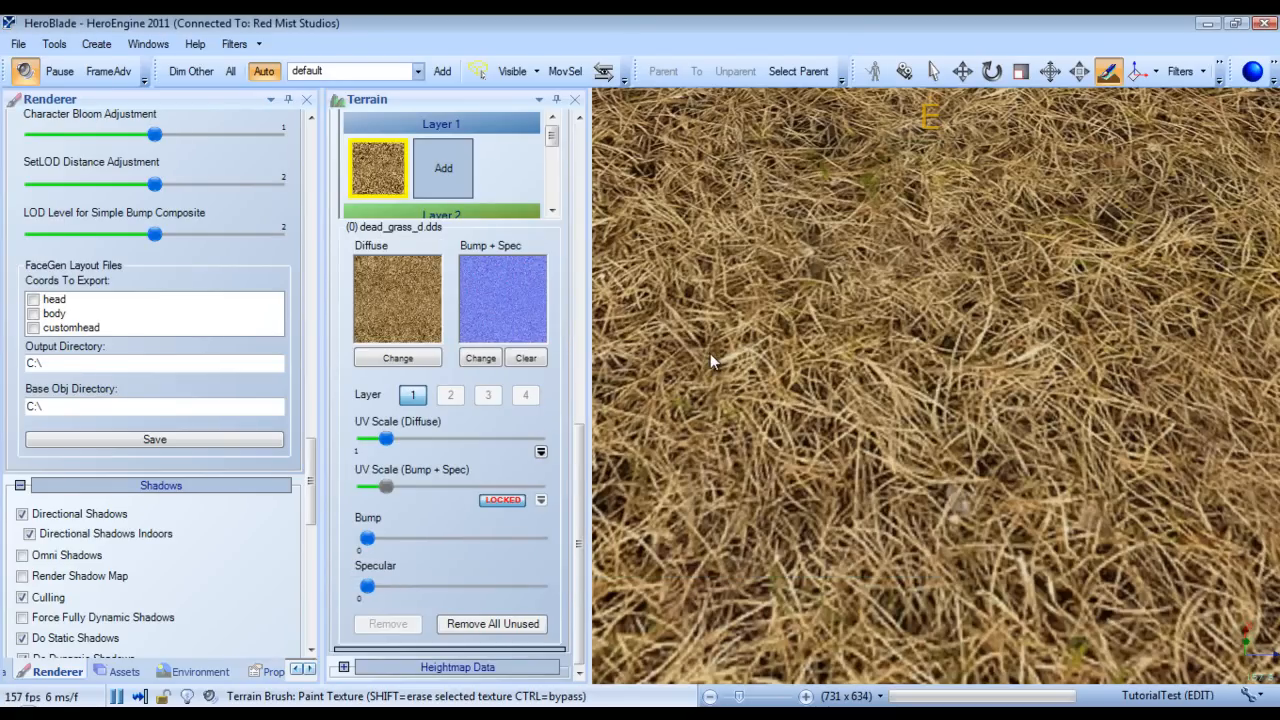
drag(367, 538, 540, 538)
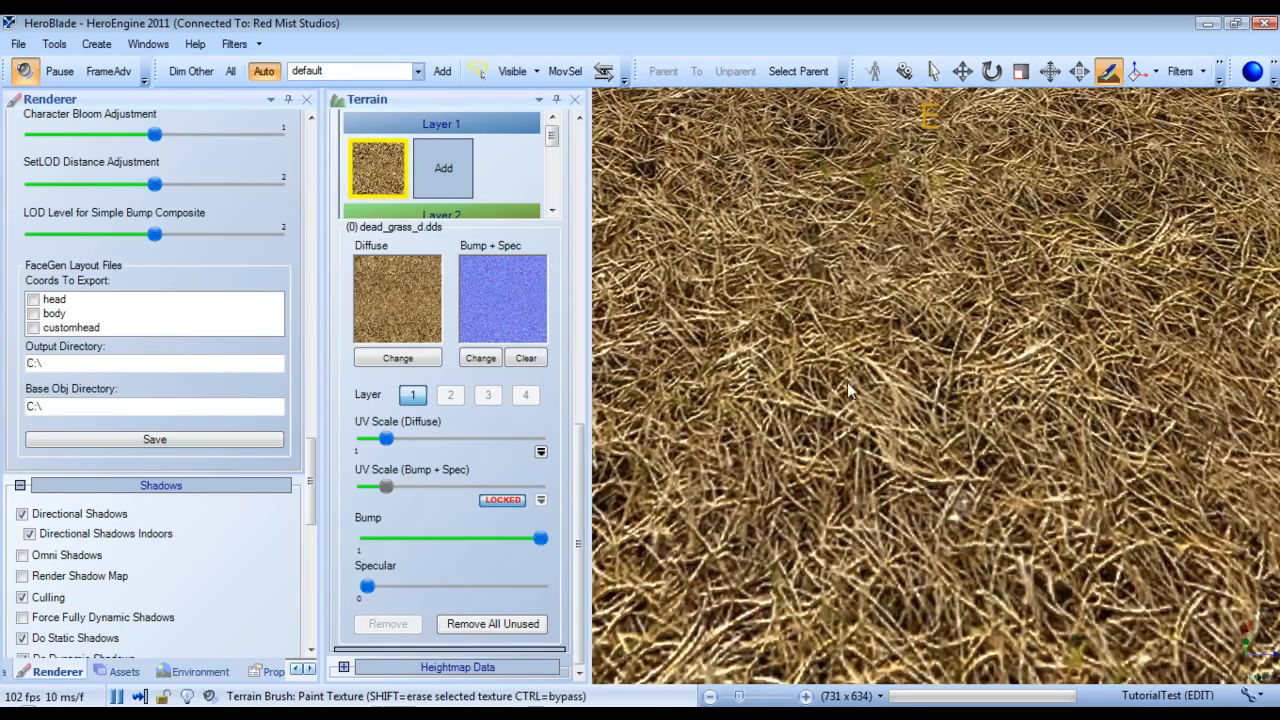
Return to game mode and view the dead grass terrain around the character from a low angle
scroll(900, 378, down, 5)
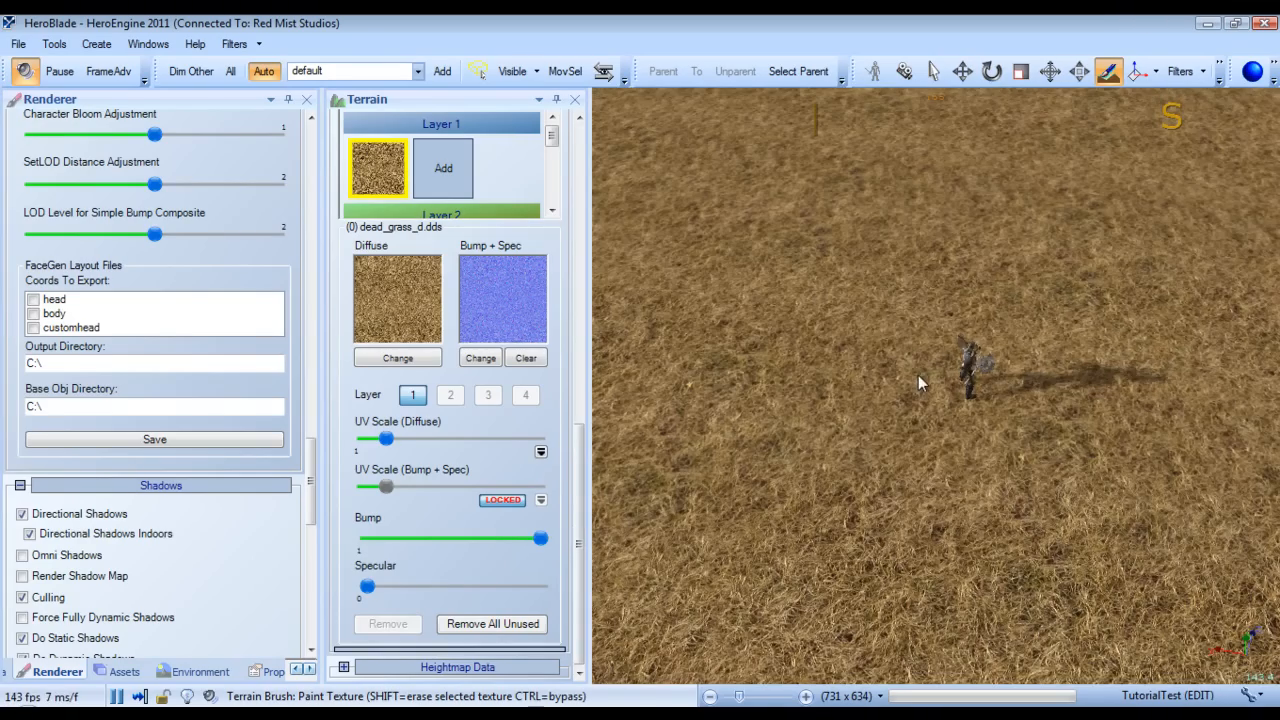
click(903, 71)
click(870, 76)
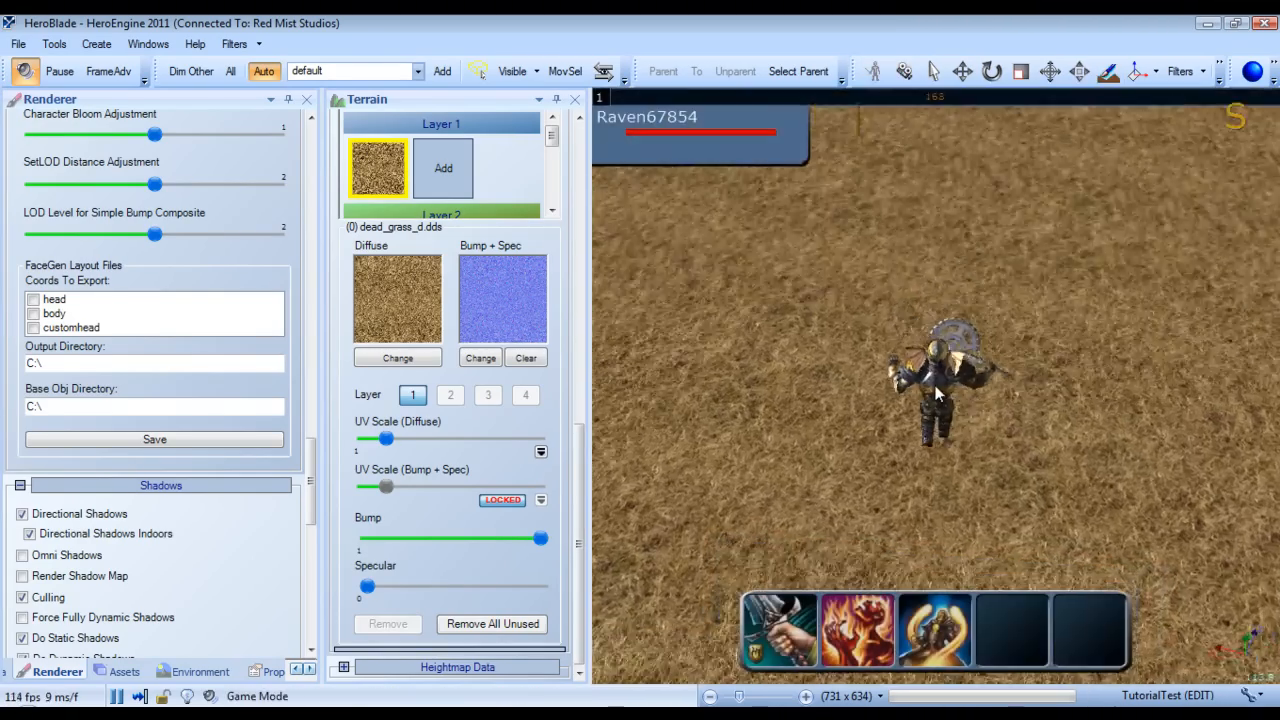
right_drag(937, 395, 942, 280)
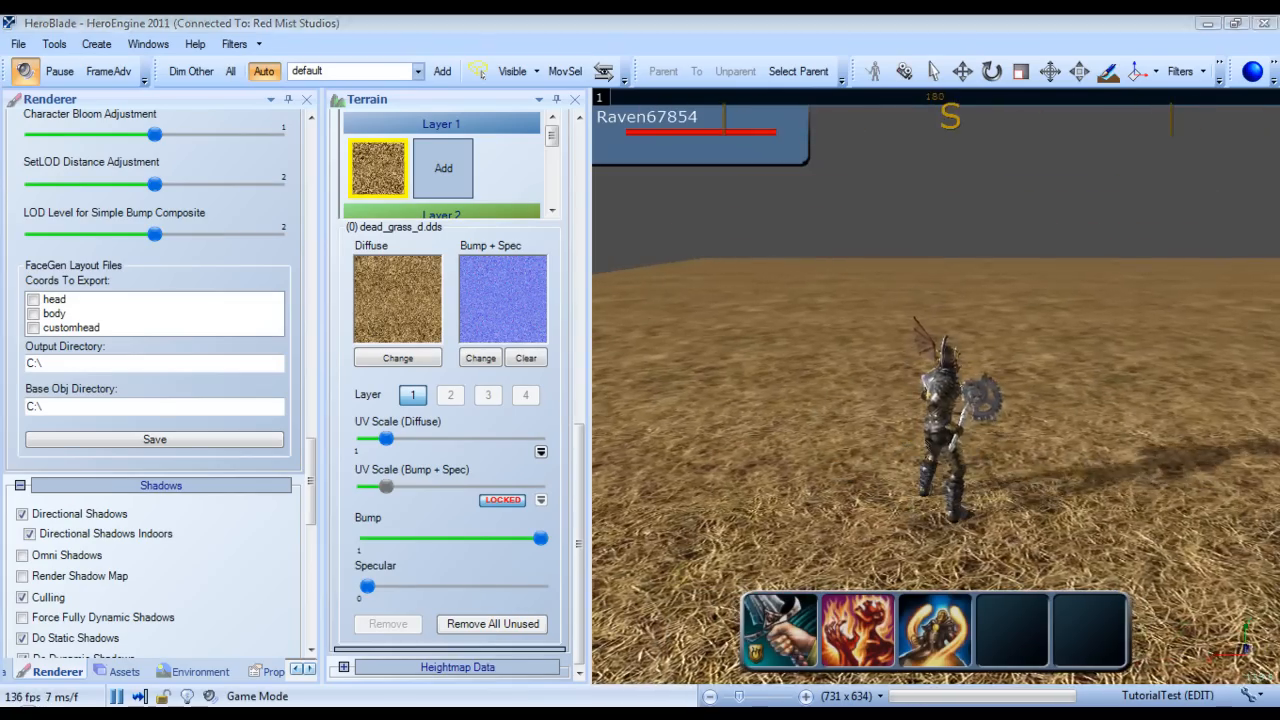
Switch to the Repository Browser and examine the Engine folder's subdirectory option and its CleanGame folder
key(alt+Tab)
right_click(257, 144)
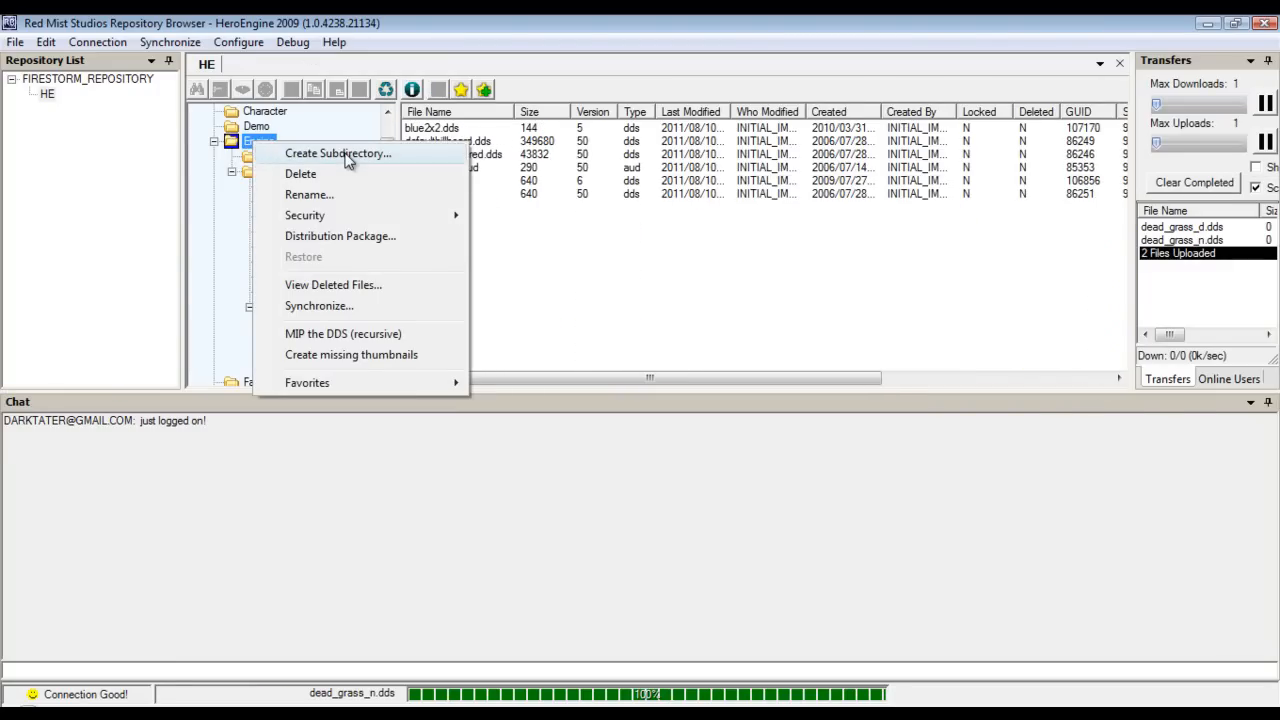
click(414, 570)
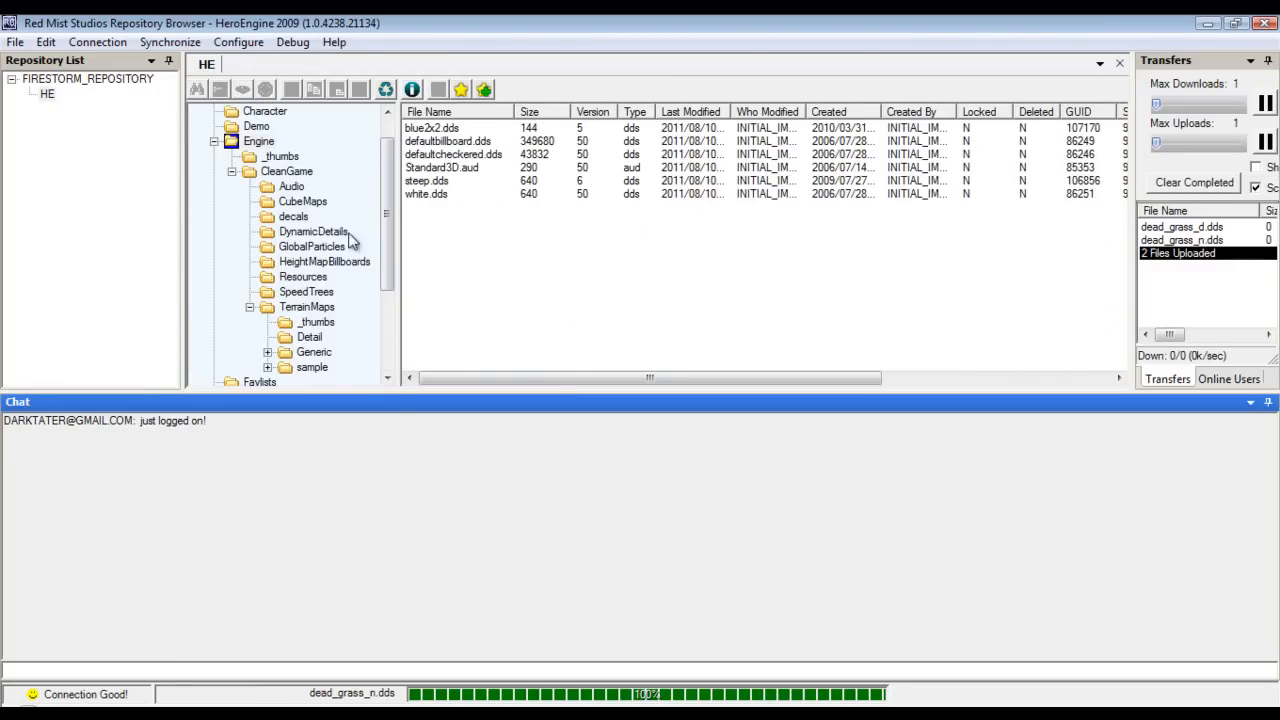
mouse_move(260, 179)
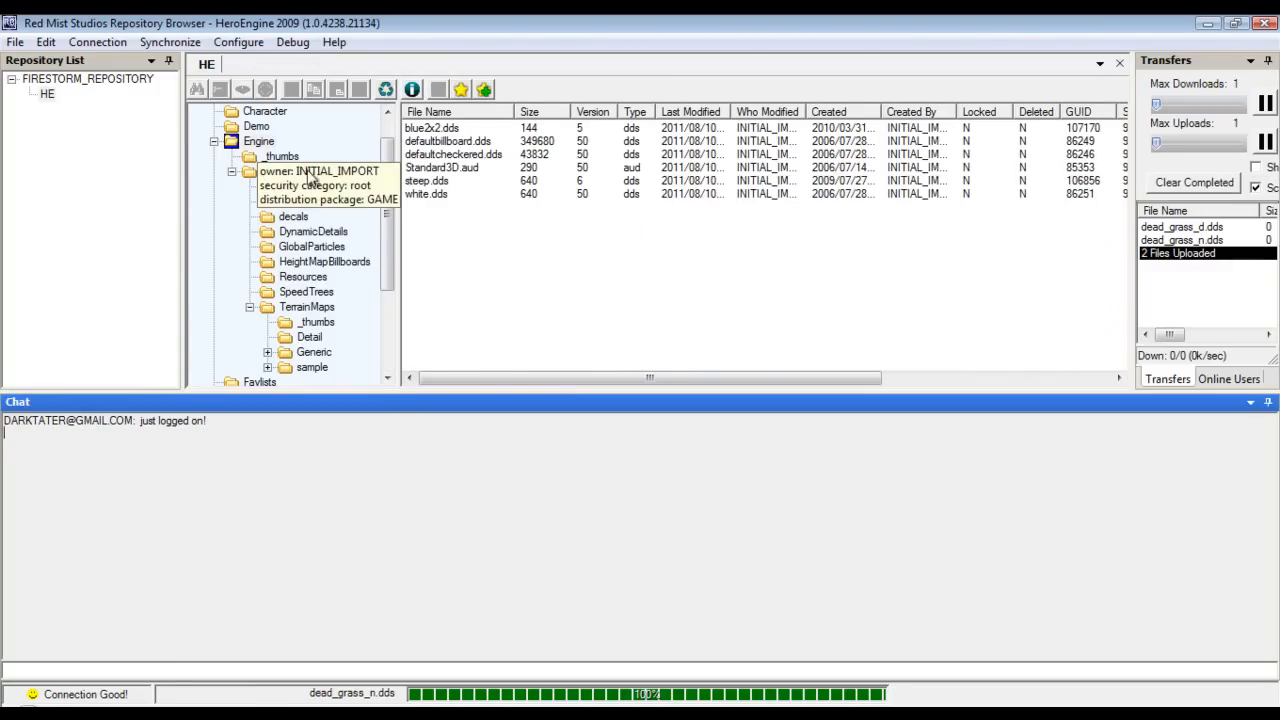